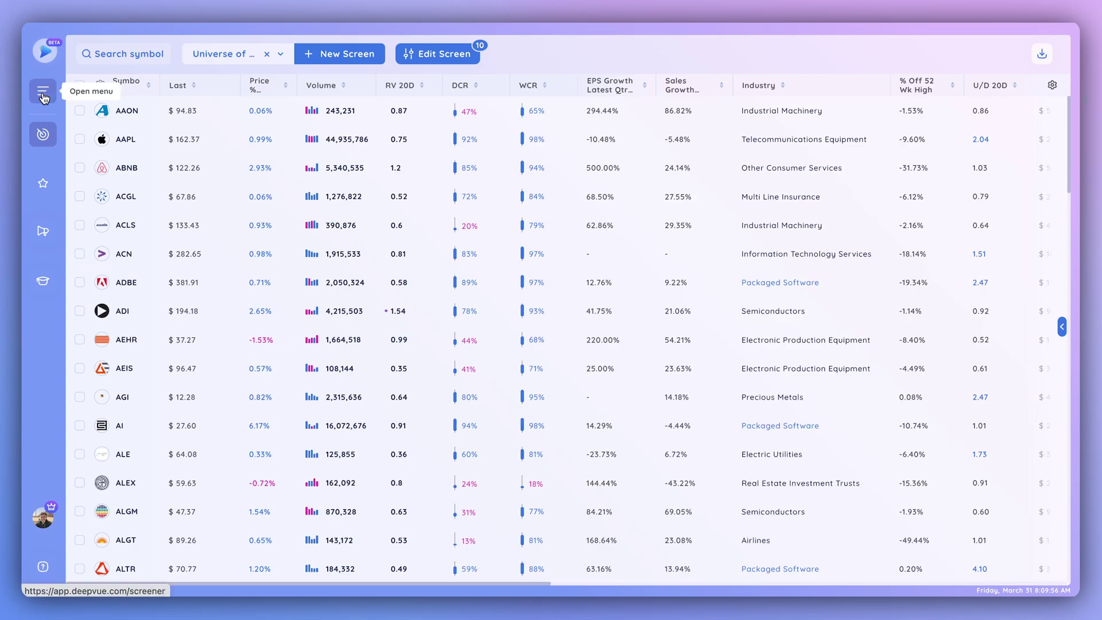
Preview the side navigation labels, then browse the Earnings and Sector & Industry column options
click(42, 93)
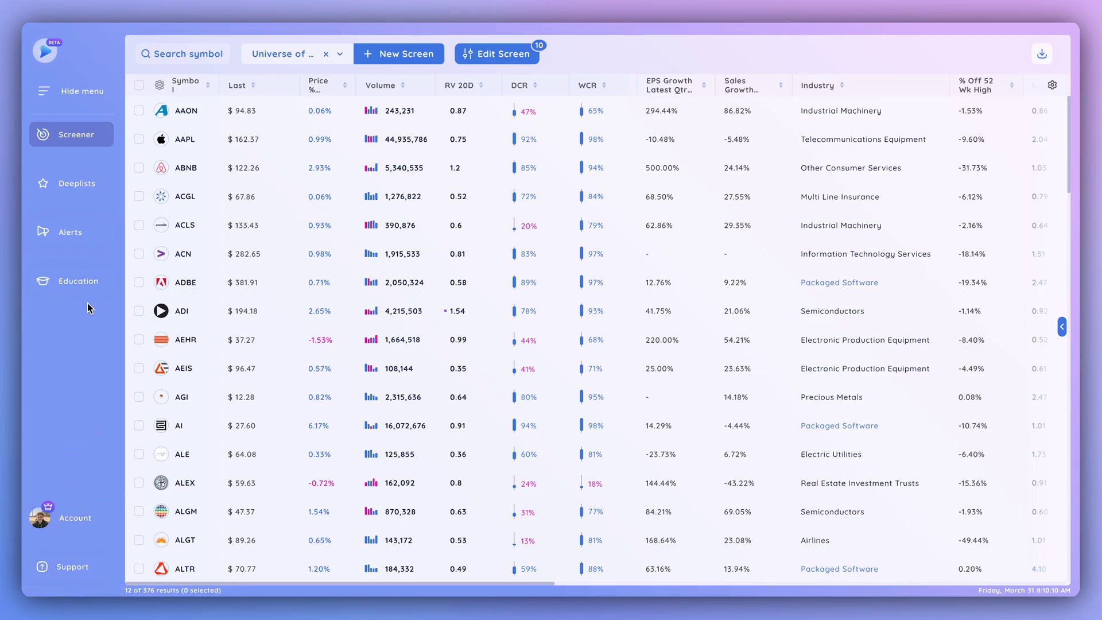
click(80, 103)
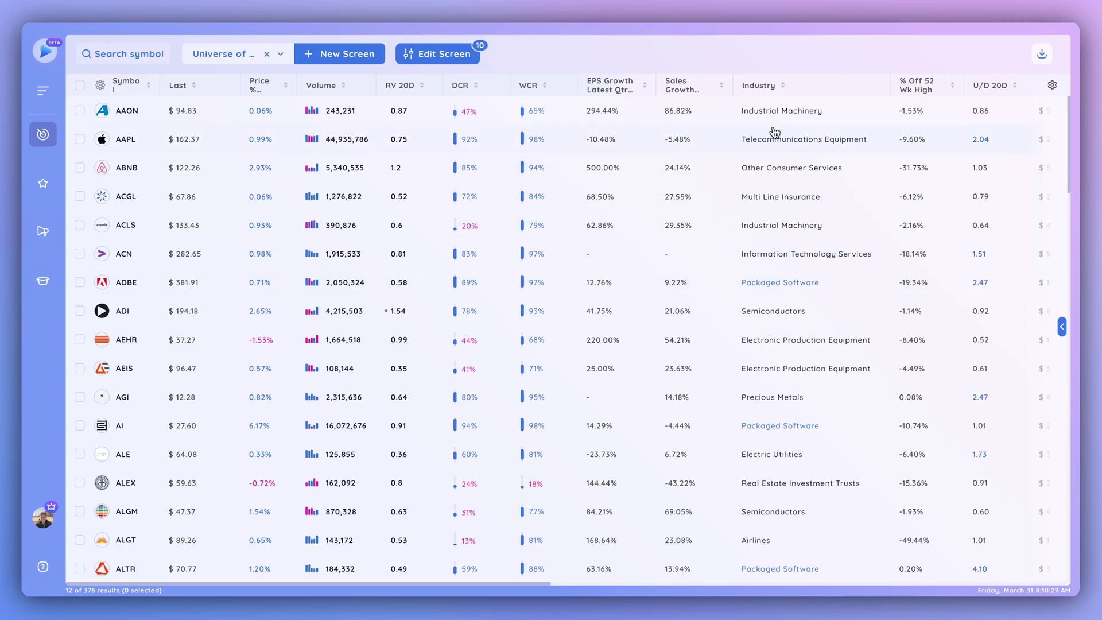
click(1053, 88)
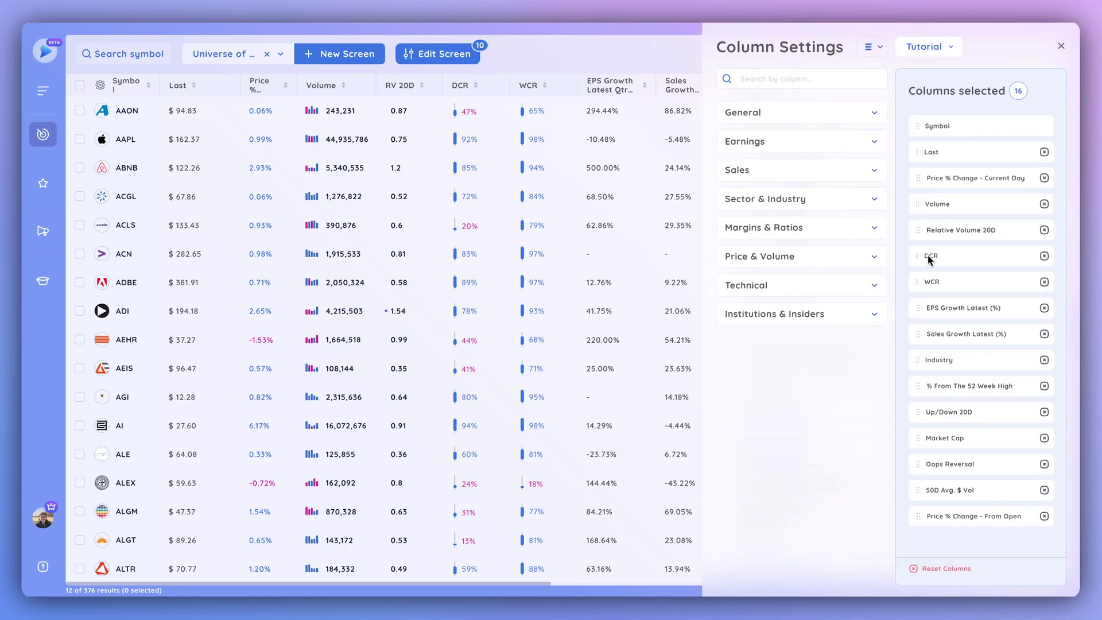
click(845, 149)
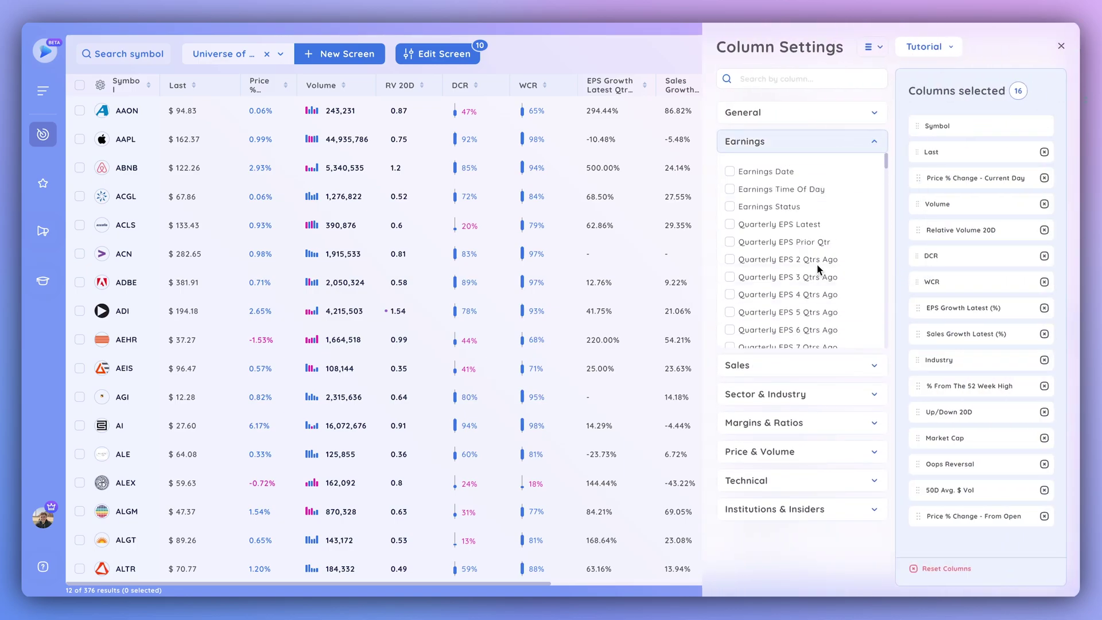
click(811, 393)
Add the Margins & Ratios Yield column, move it lower, save, and show the DUOL chart
scroll(821, 457, down, 2)
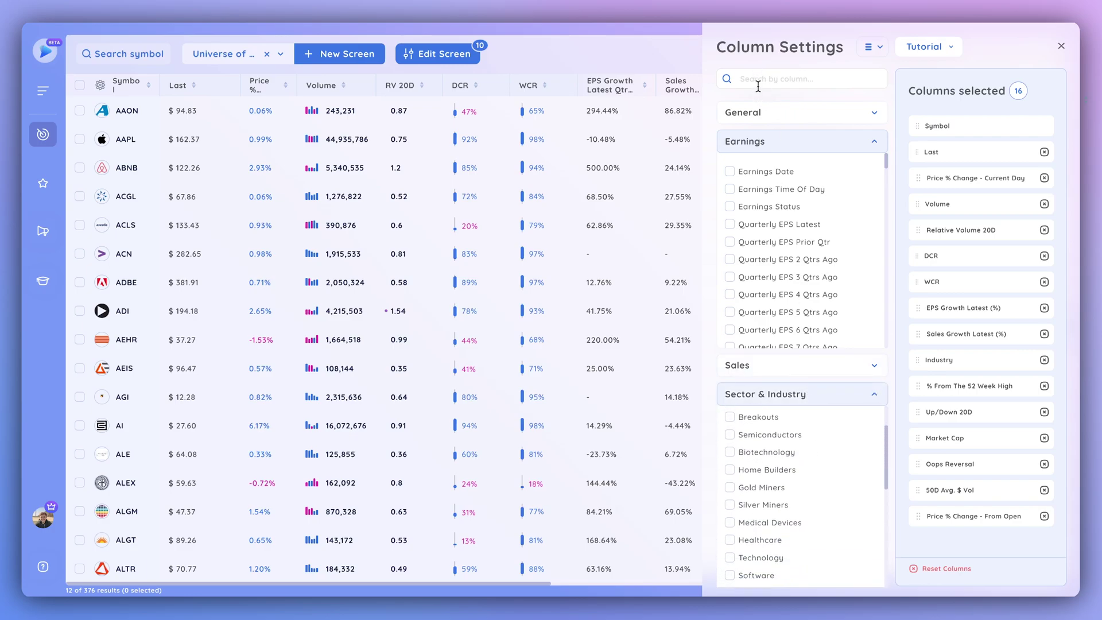
scroll(831, 446, down, 10)
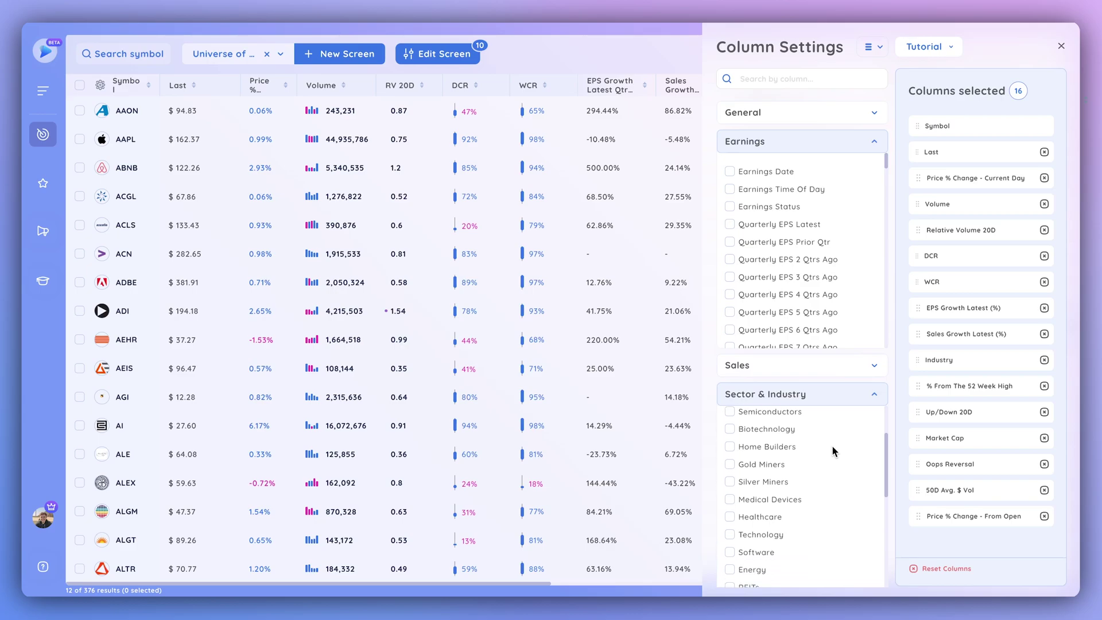
scroll(888, 459, down, 5)
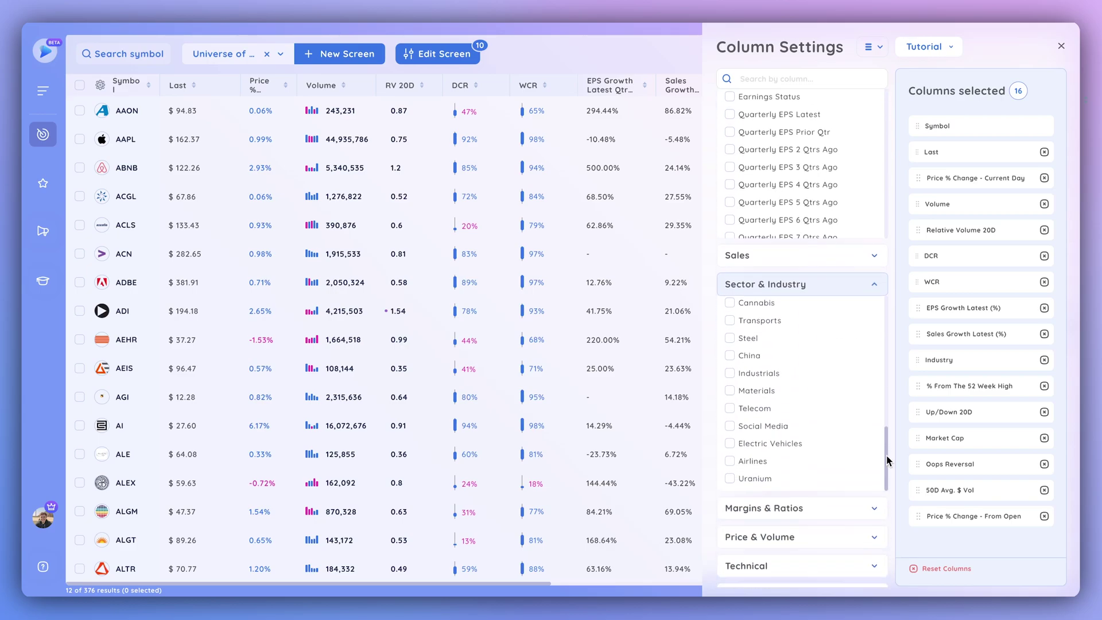
click(844, 482)
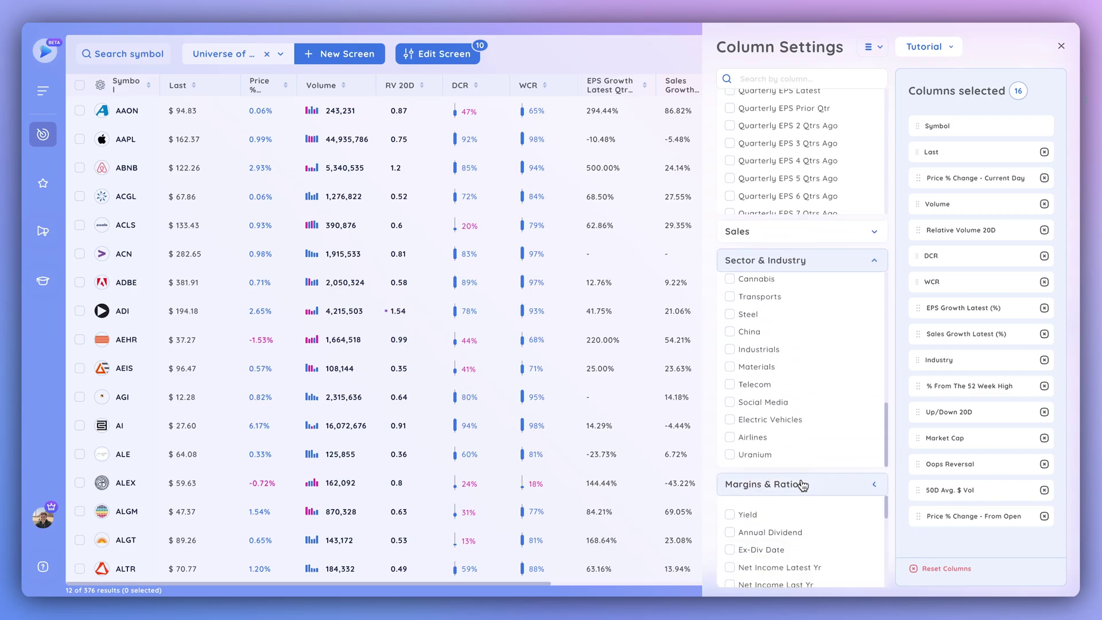
click(728, 515)
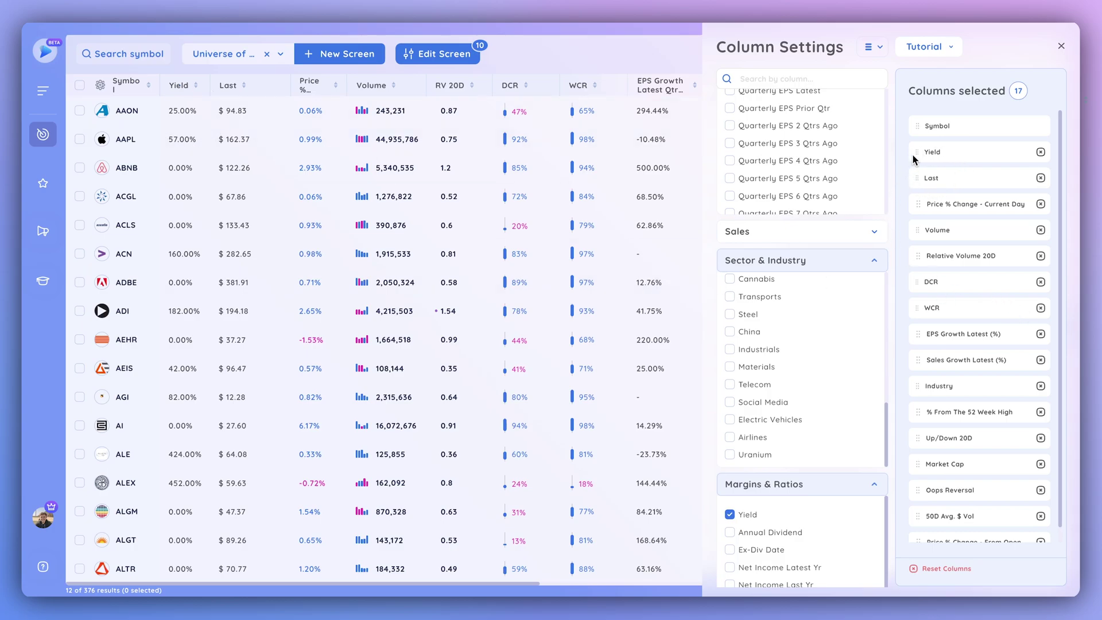
drag(916, 154, 917, 516)
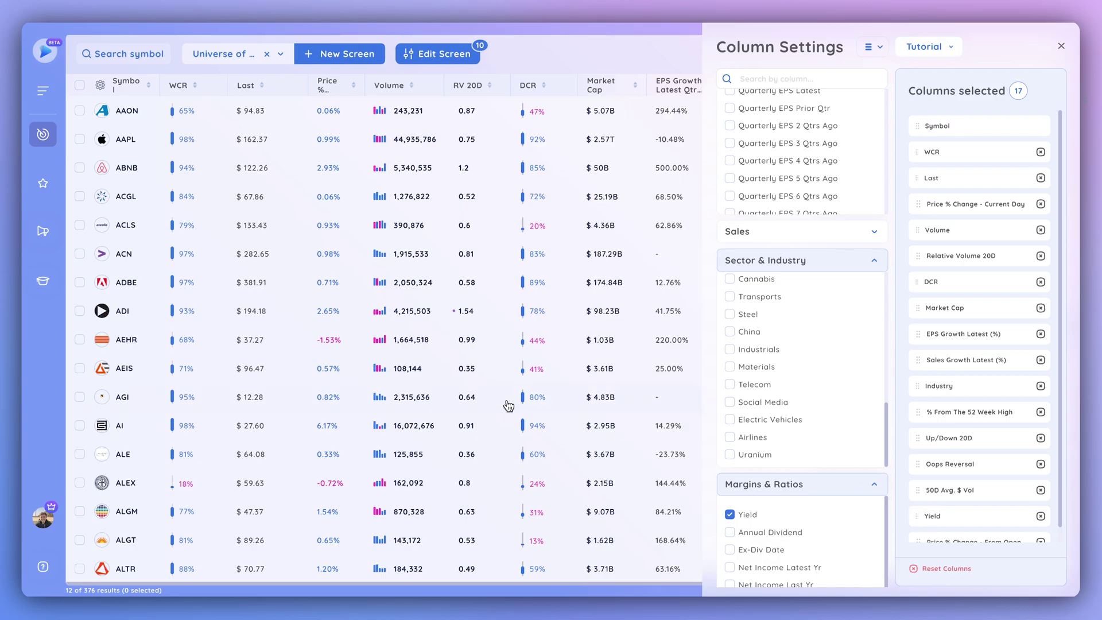
click(1061, 51)
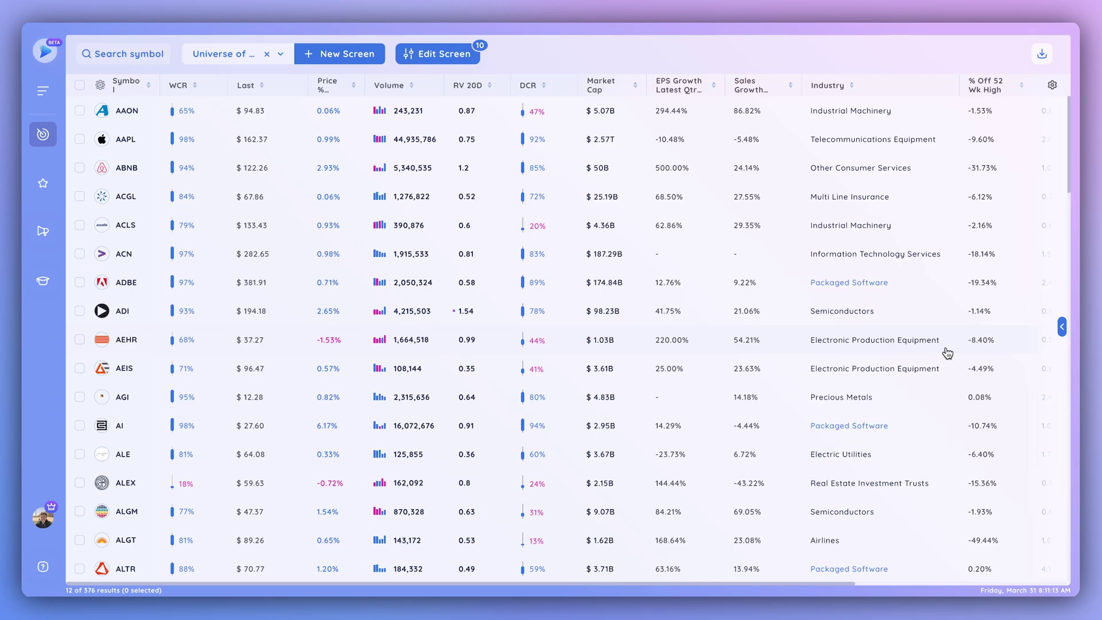
click(1062, 327)
Narrow the DUOL chart beside the table and load the Strong DCR saved screen (13 stocks)
drag(566, 334, 606, 412)
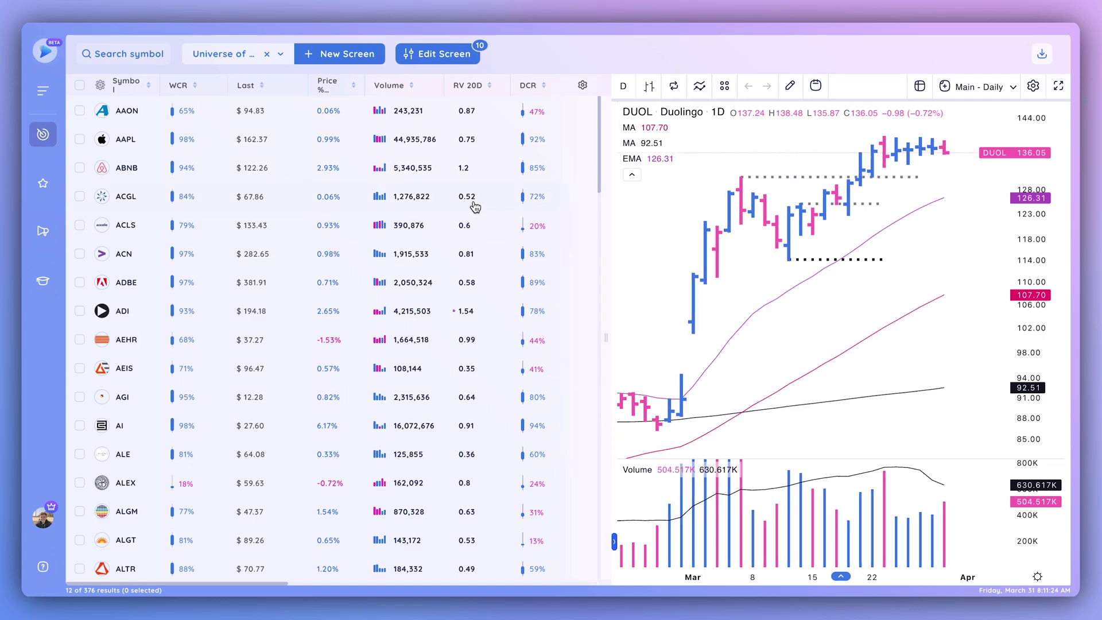
click(280, 54)
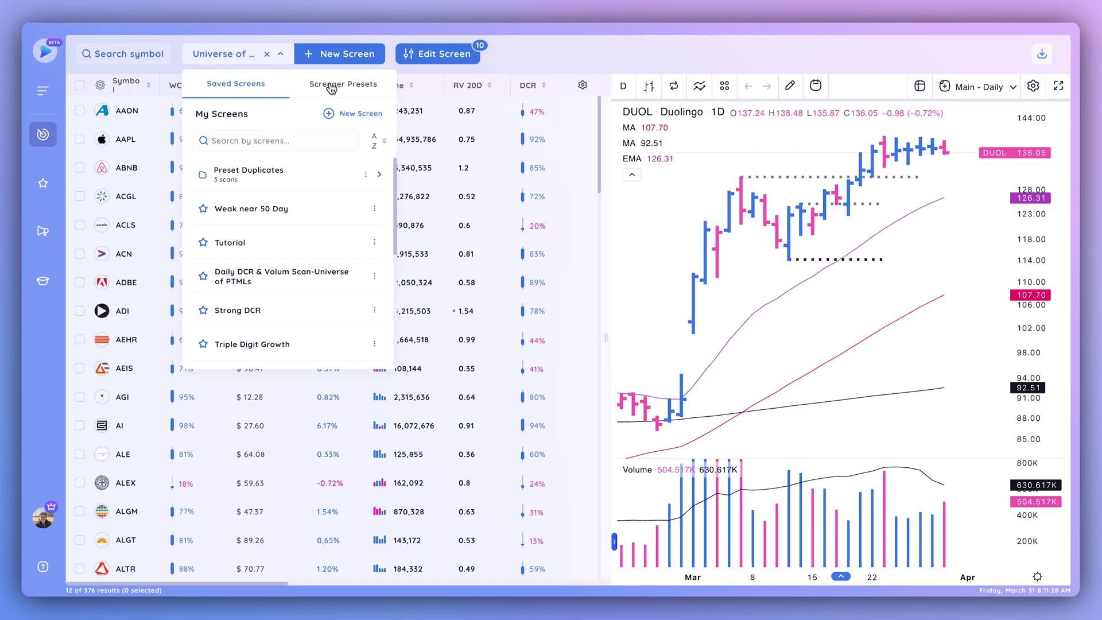
mouse_move(297, 167)
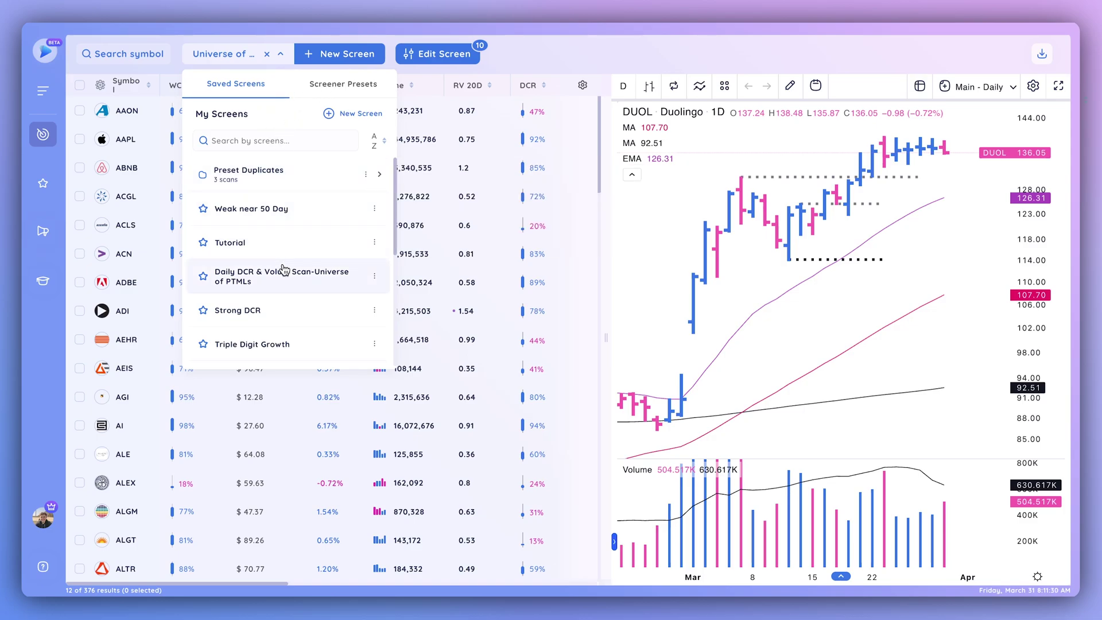
click(274, 308)
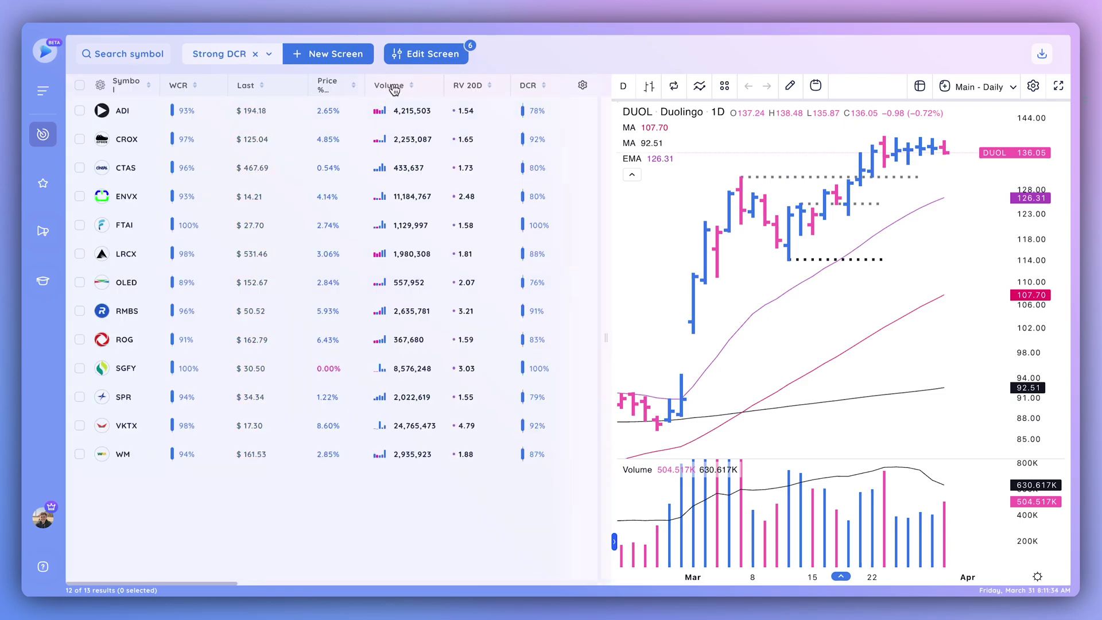
click(325, 58)
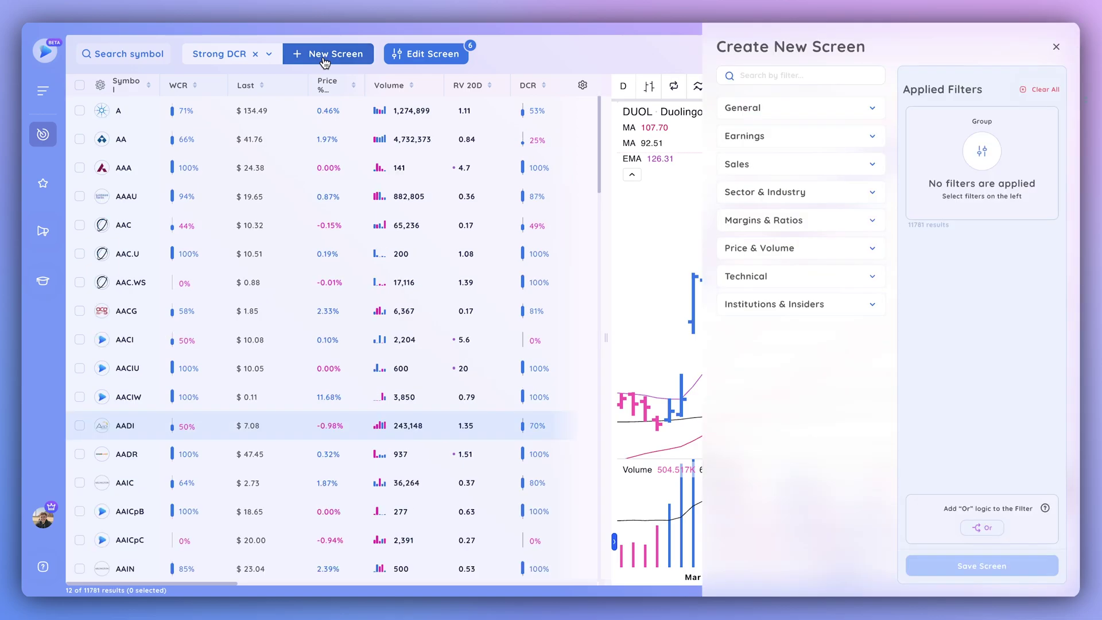
click(826, 143)
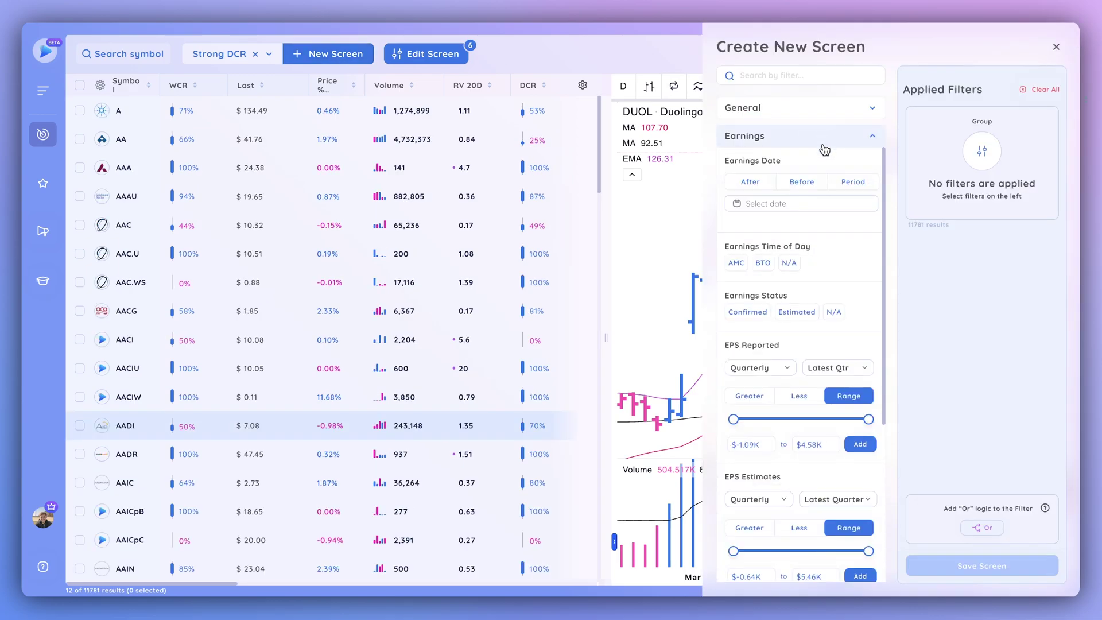
click(818, 111)
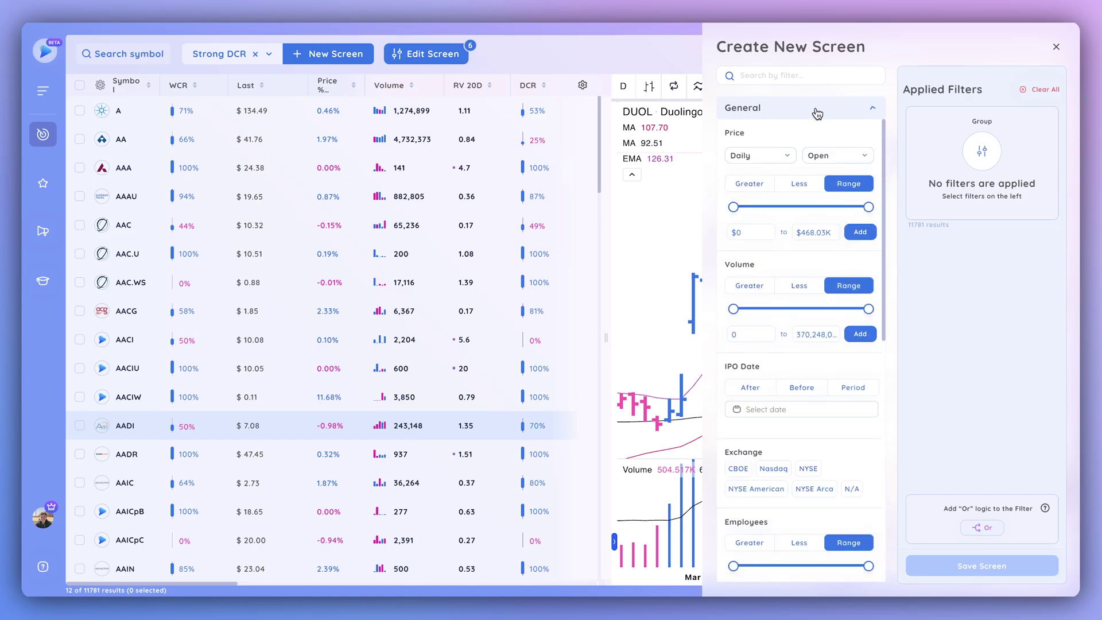
click(768, 182)
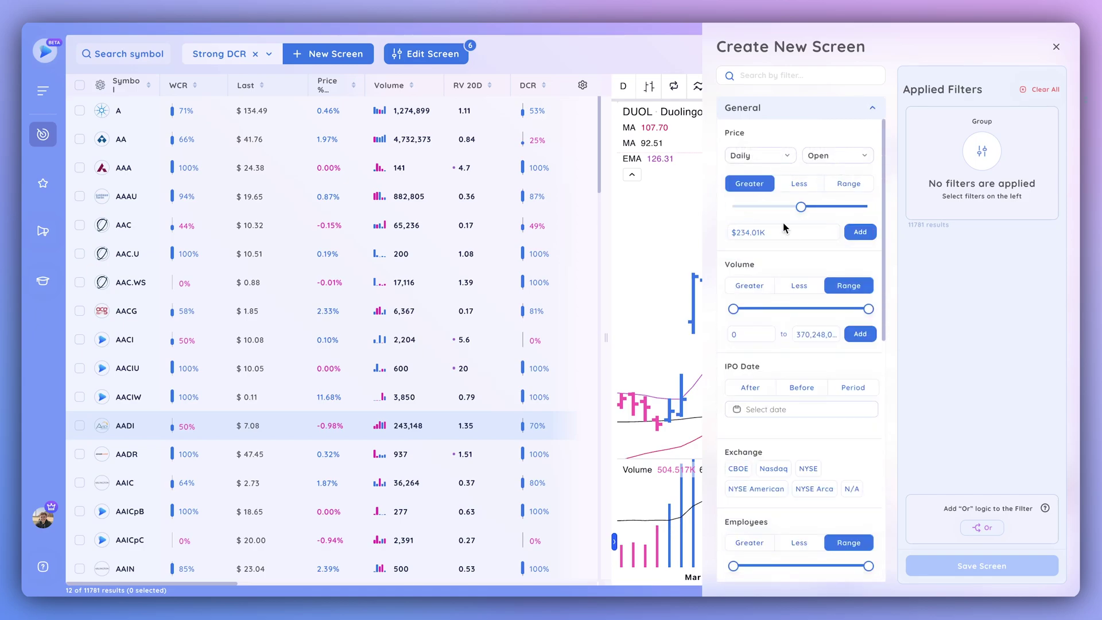
click(755, 235)
text(20)
click(859, 232)
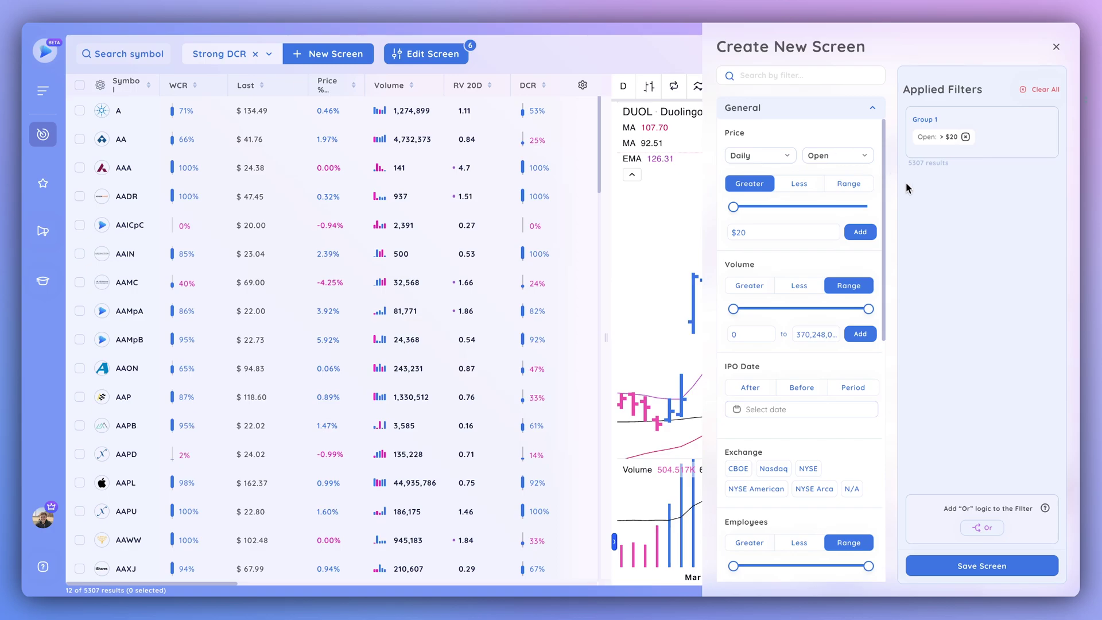
click(1057, 48)
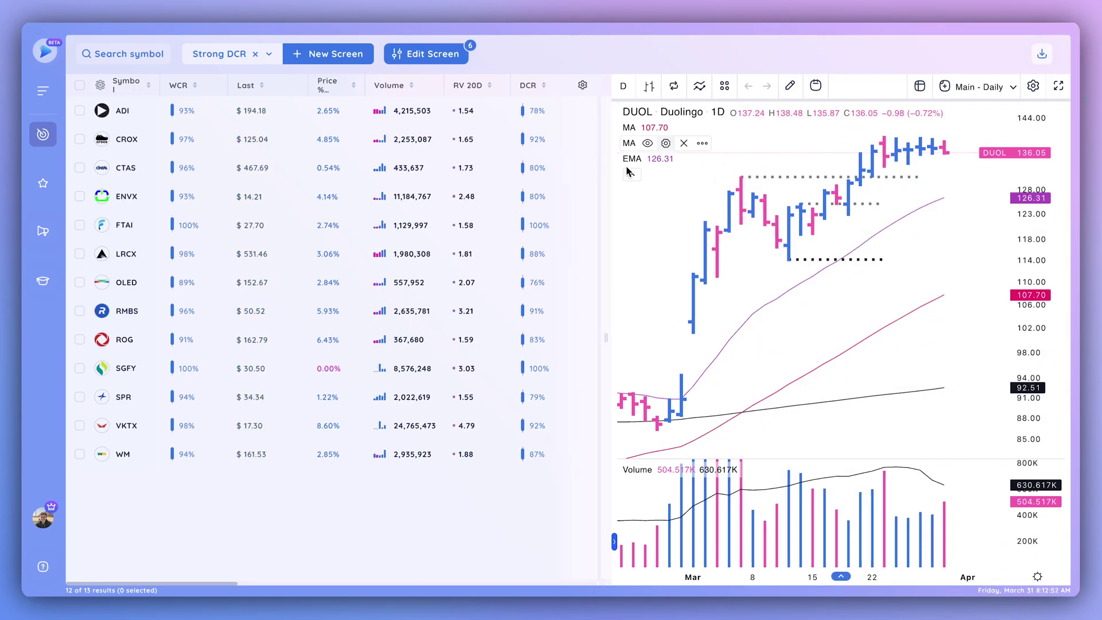
Load the Universe of PTMLs saved screen (376 stocks) and bring up its filters
click(267, 56)
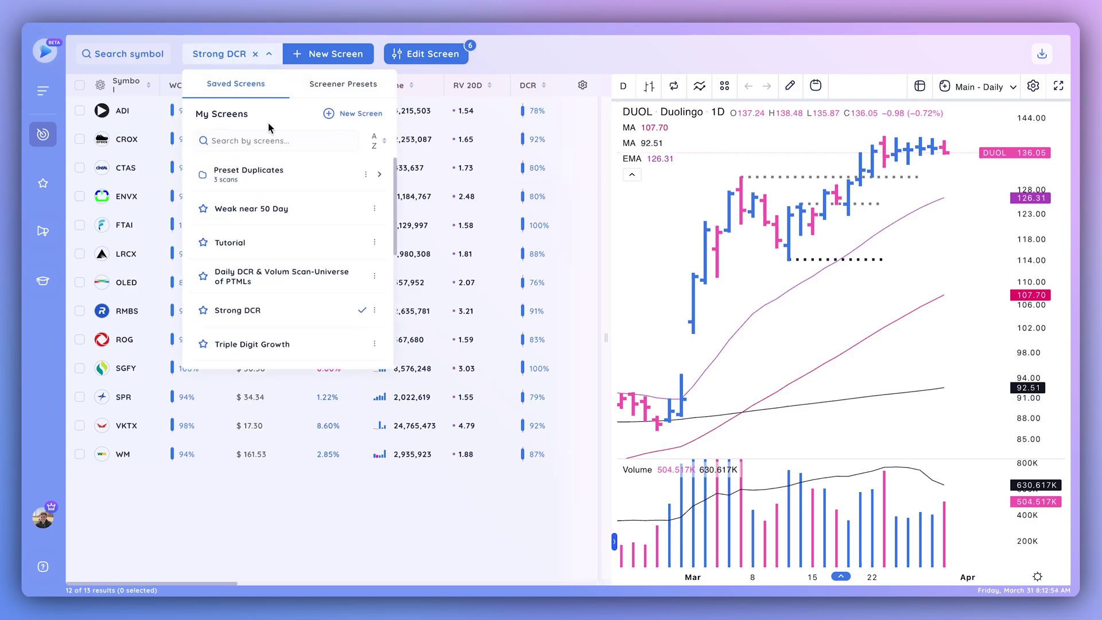
scroll(272, 293, down, 2)
scroll(272, 293, down, 2)
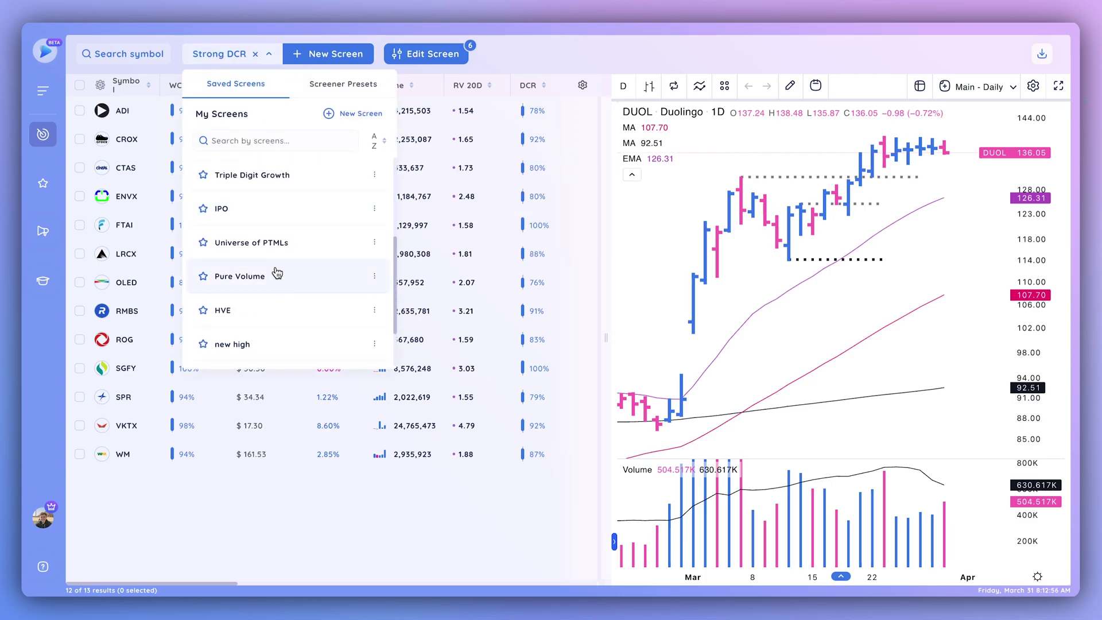
click(284, 243)
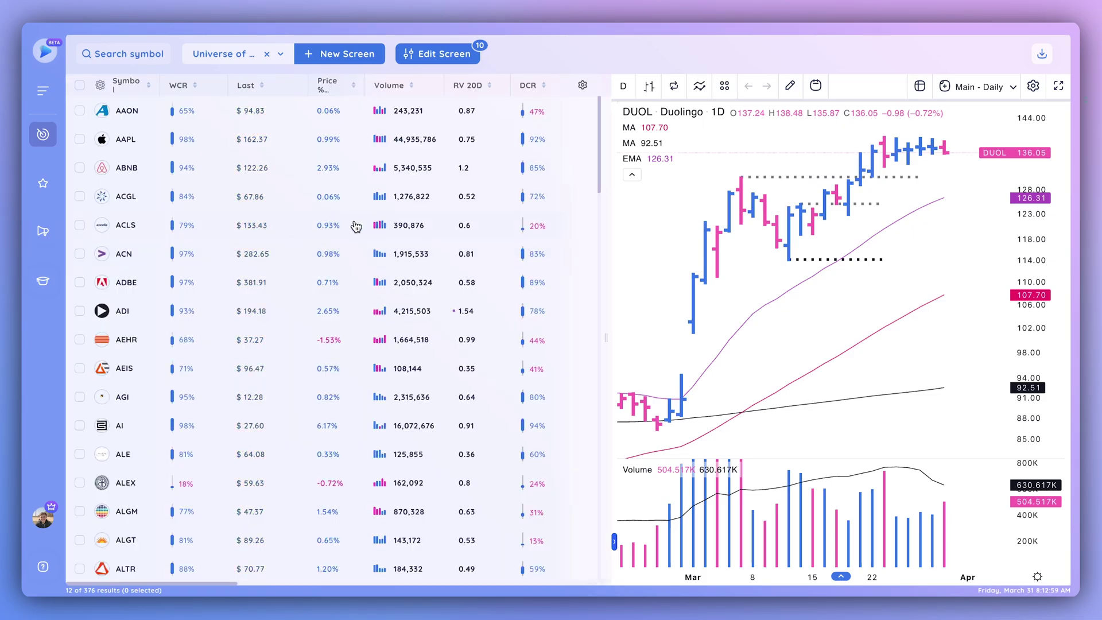
click(437, 56)
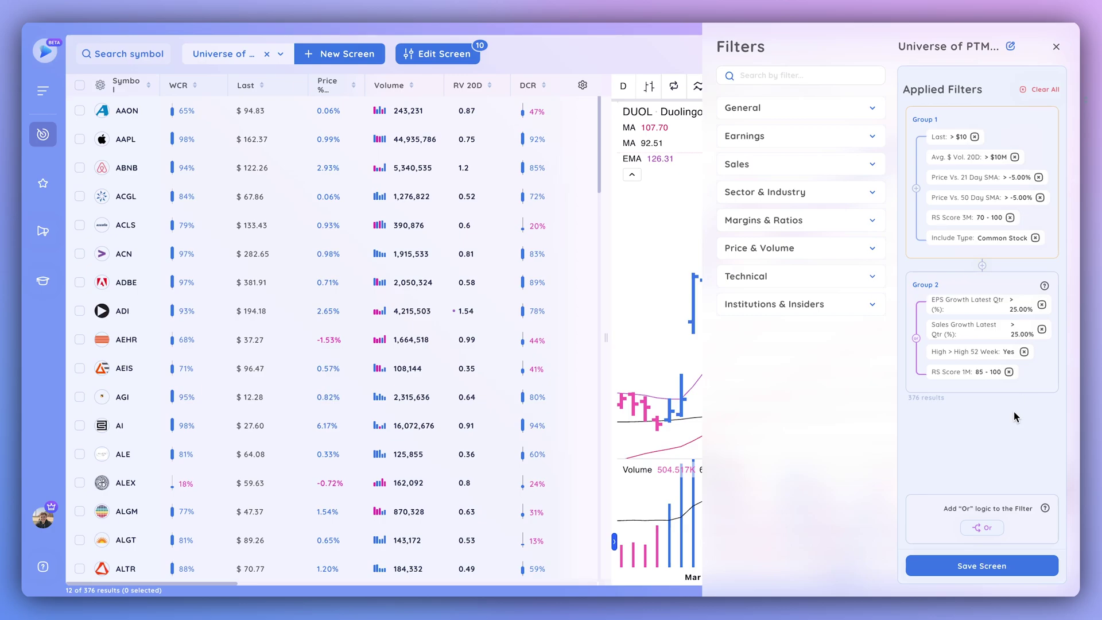
Add an empty Or filter group below the screen's two existing filter groups
click(987, 532)
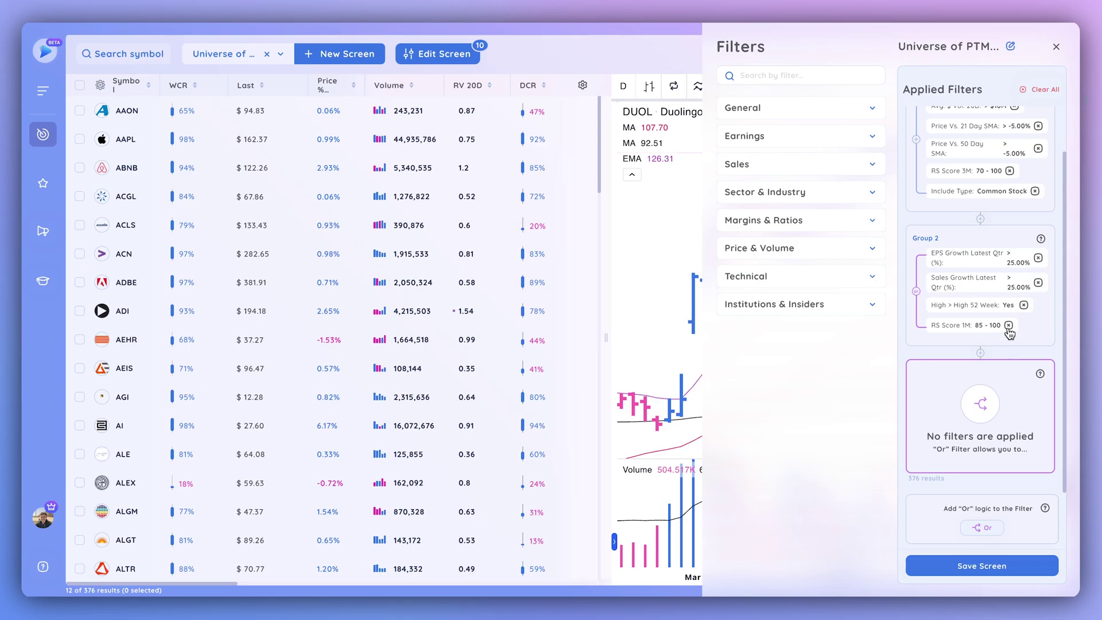
scroll(971, 289, up, 2)
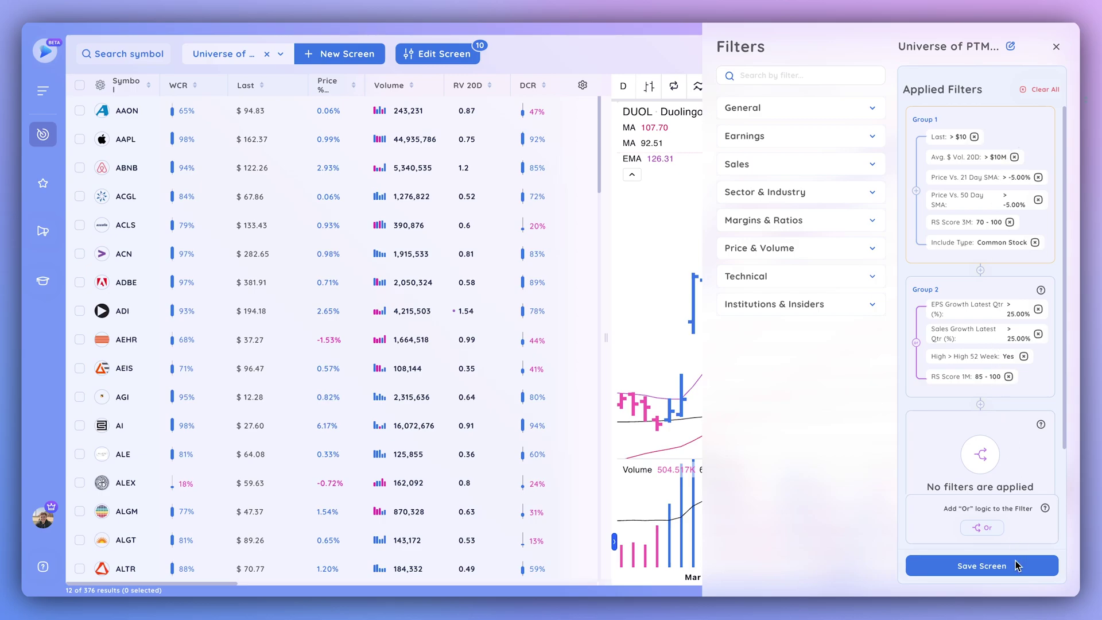
click(1057, 48)
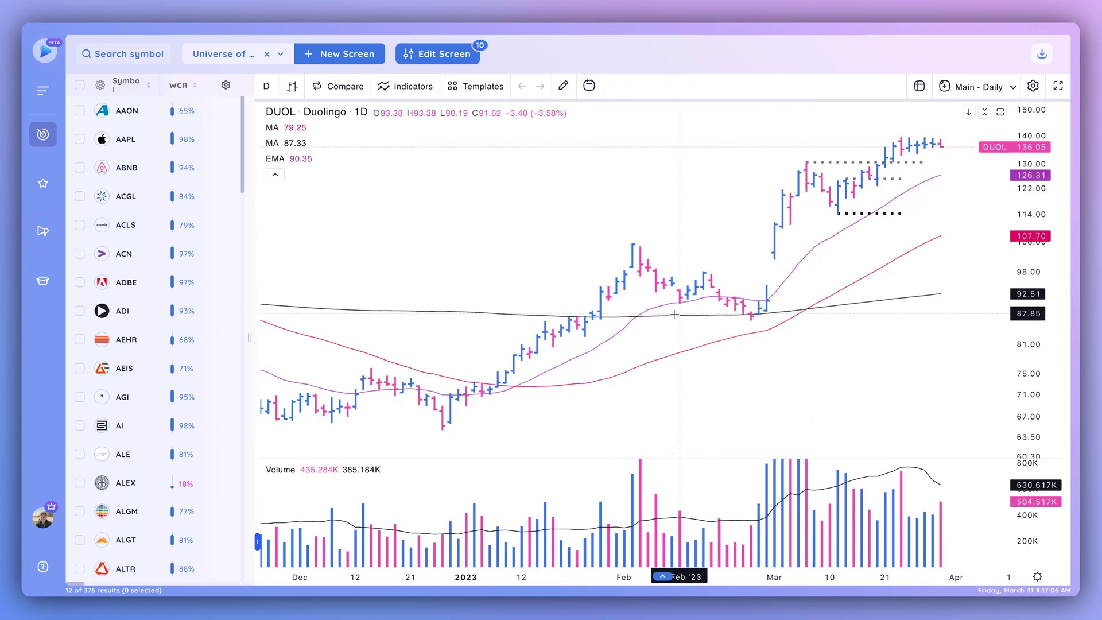
drag(248, 296, 232, 353)
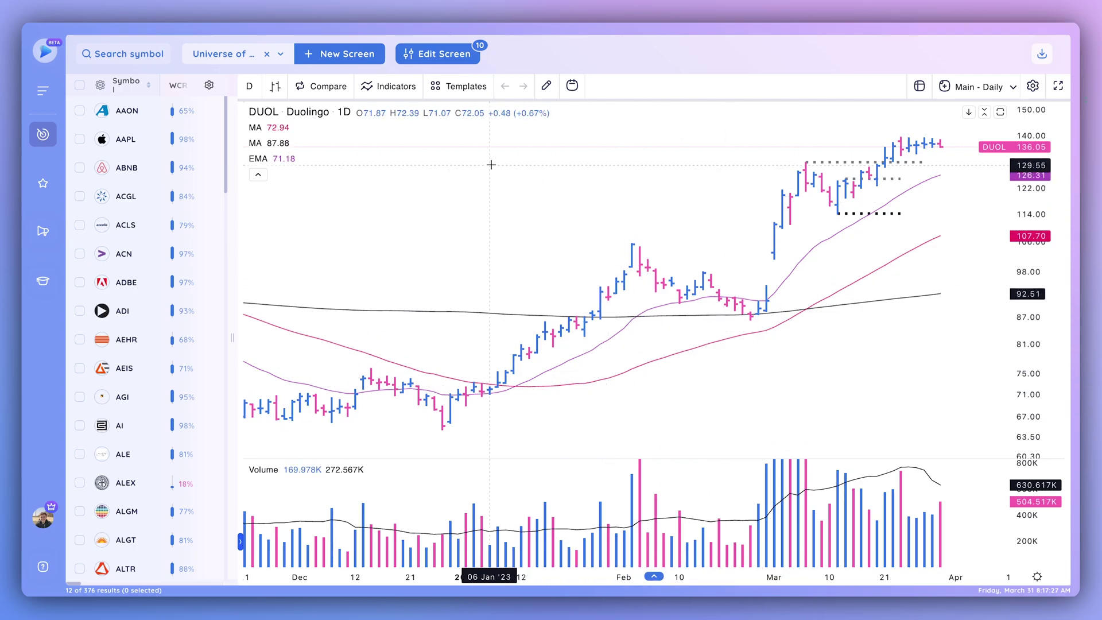
click(383, 89)
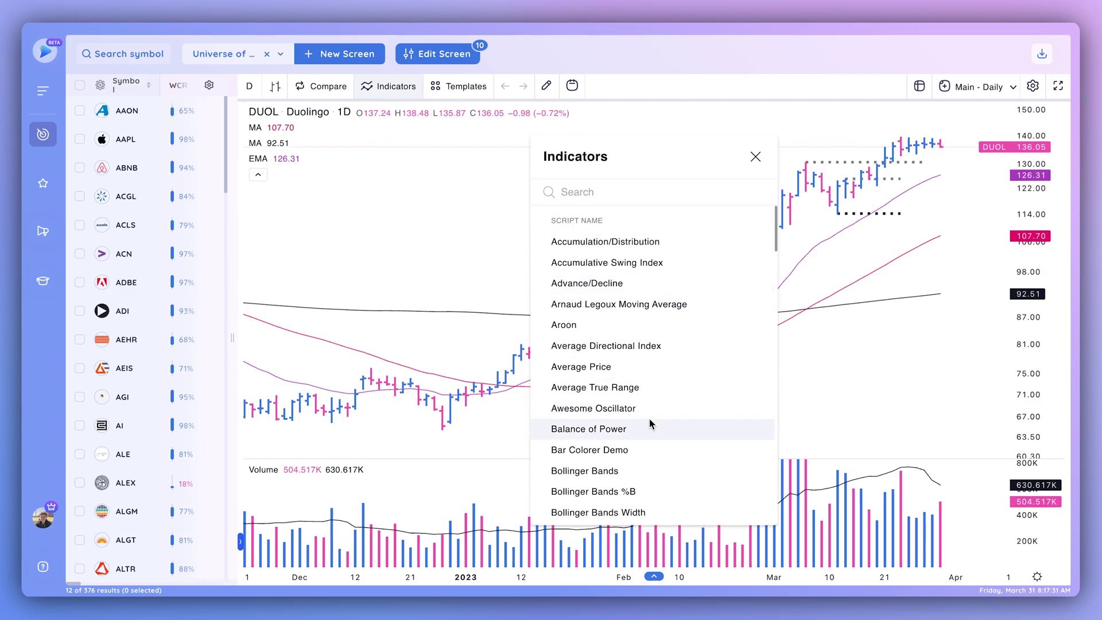
scroll(650, 423, down, 12)
scroll(650, 423, down, 13)
scroll(650, 423, down, 12)
scroll(650, 424, down, 8)
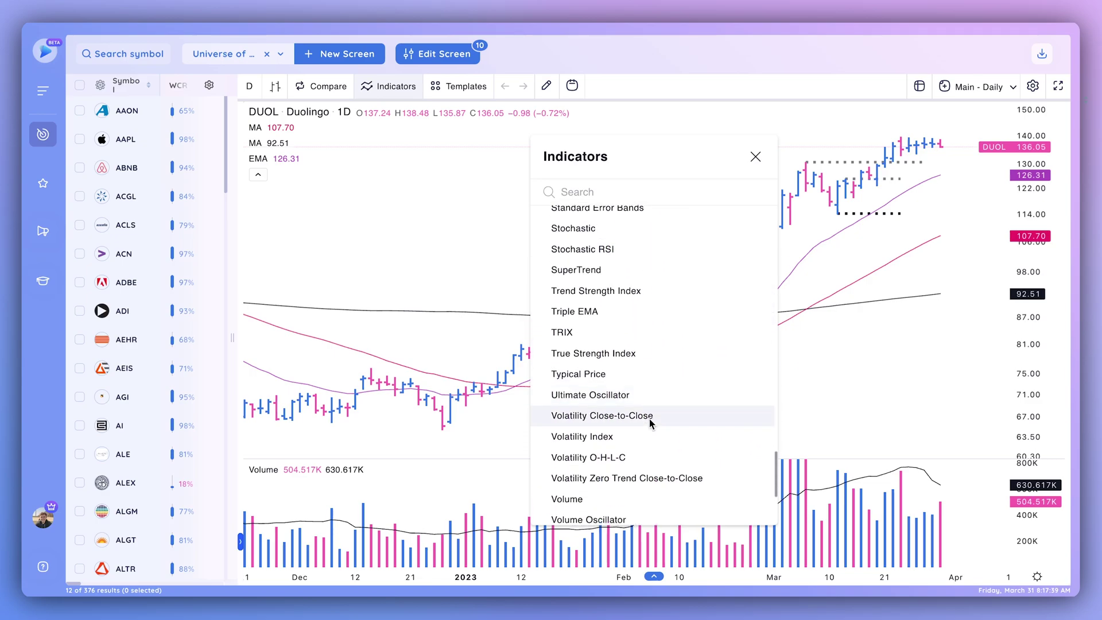
scroll(649, 419, down, 9)
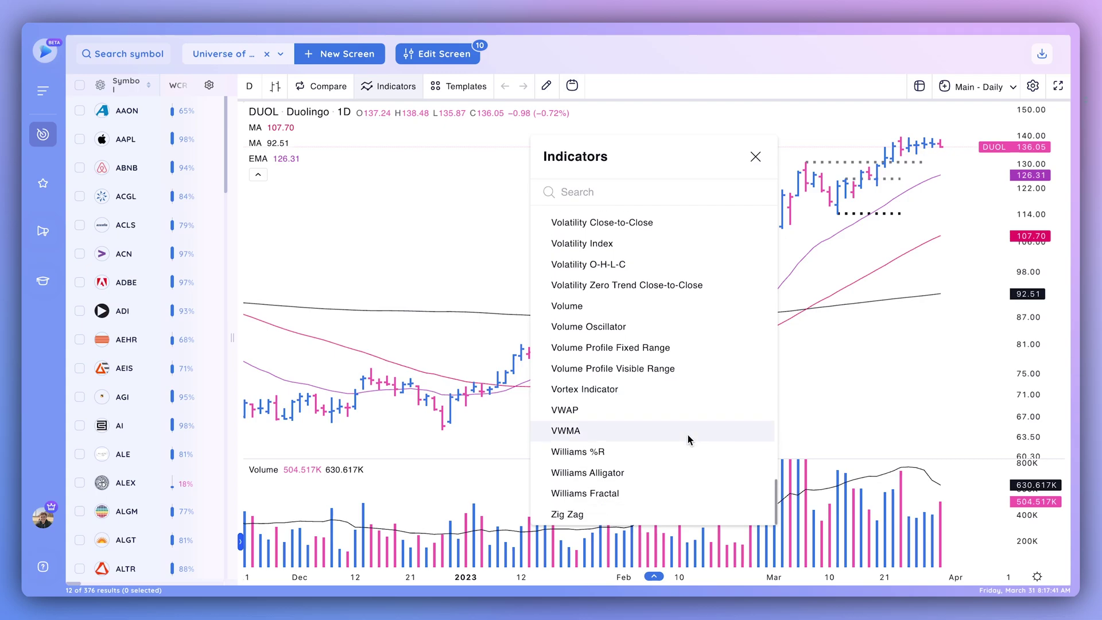
click(755, 156)
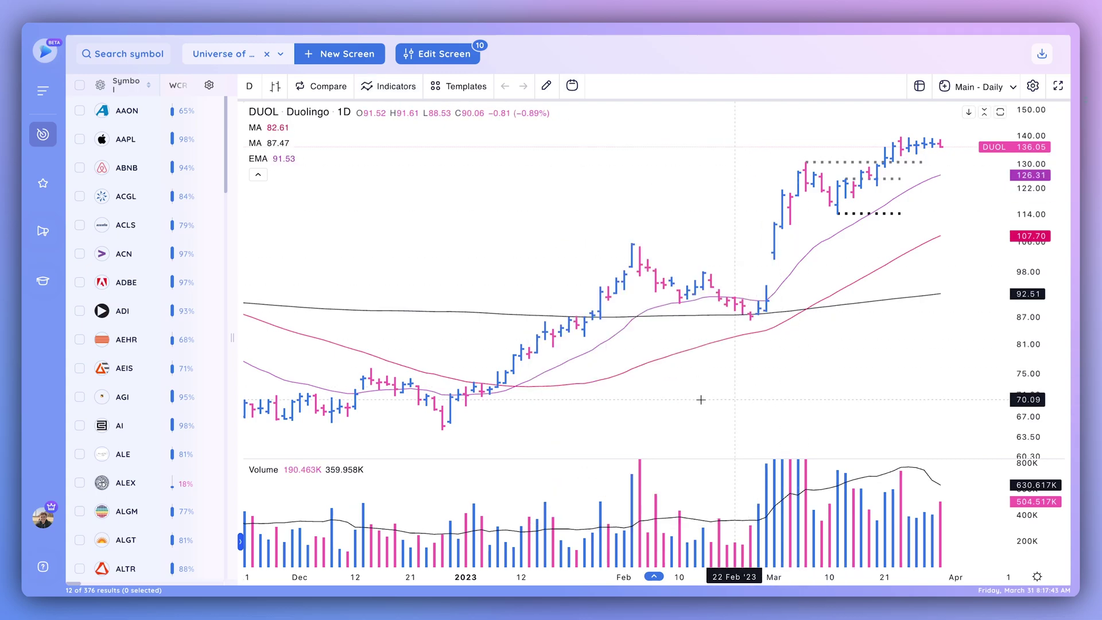
Draw a descending DUOL trendline from the 01 Feb high to 03 Mar '23, then select it
click(546, 86)
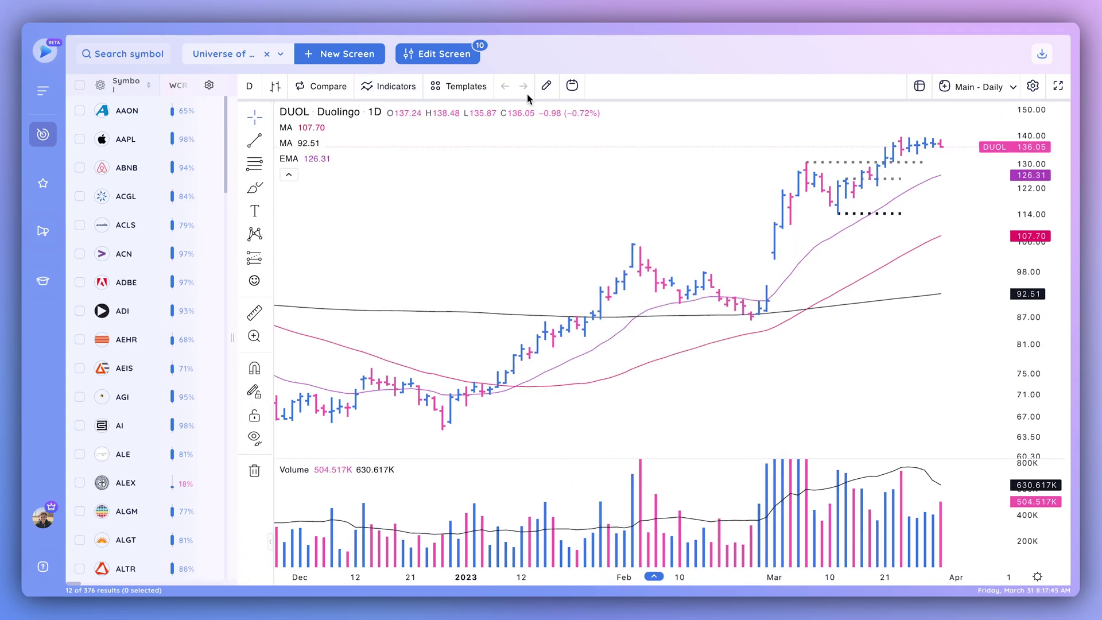
click(254, 142)
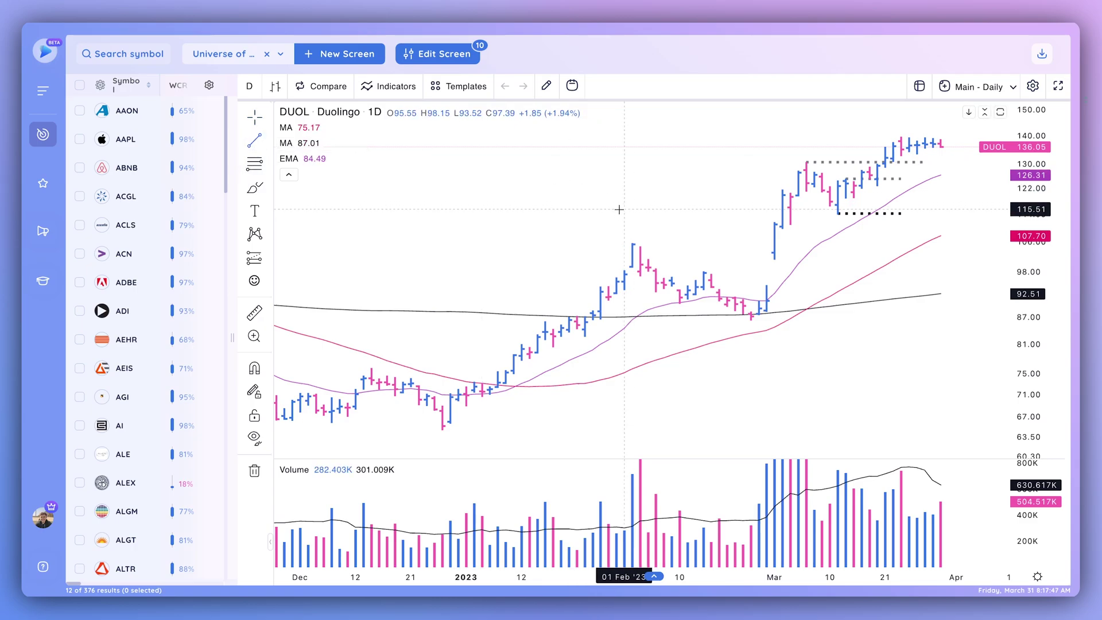
click(624, 241)
click(790, 285)
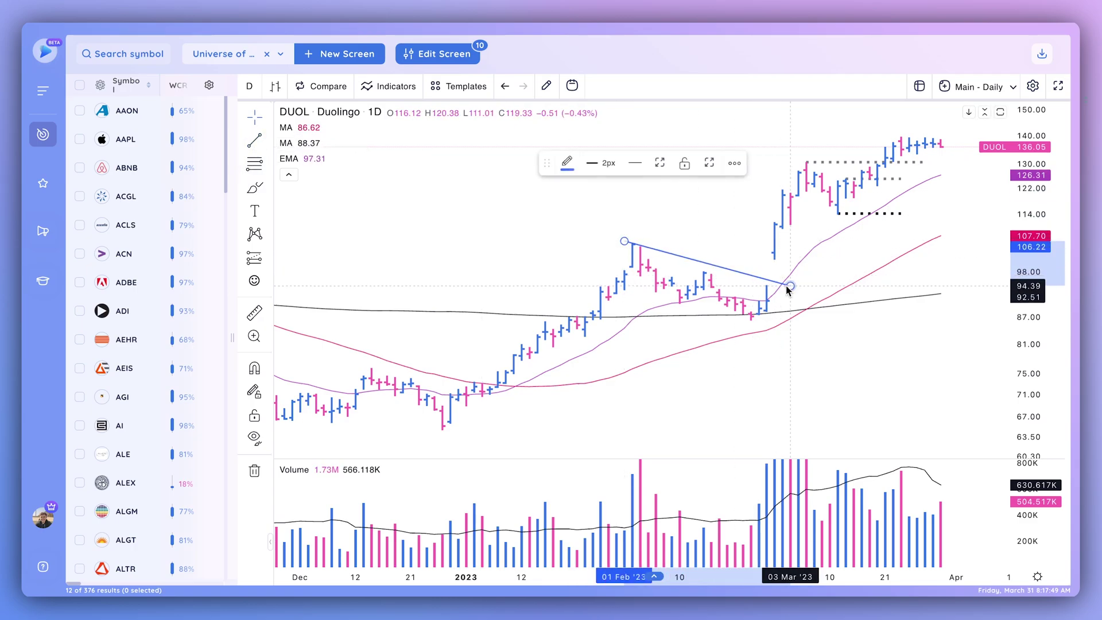
click(750, 341)
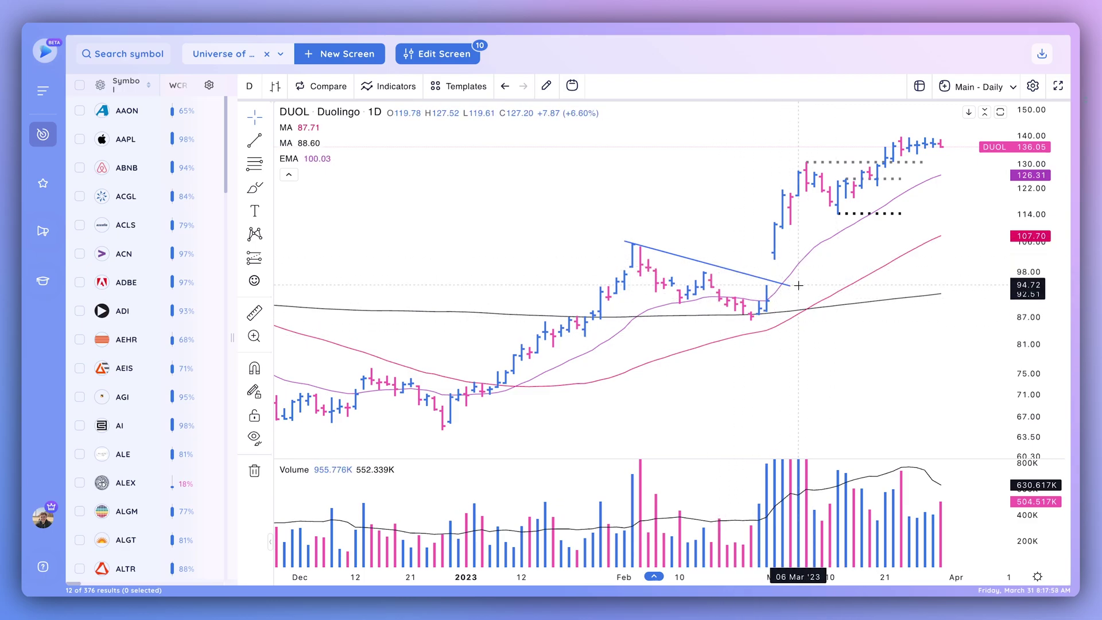
click(750, 279)
Create a trendline alert with both Rises above and Falls below conditions enabled
right_click(749, 278)
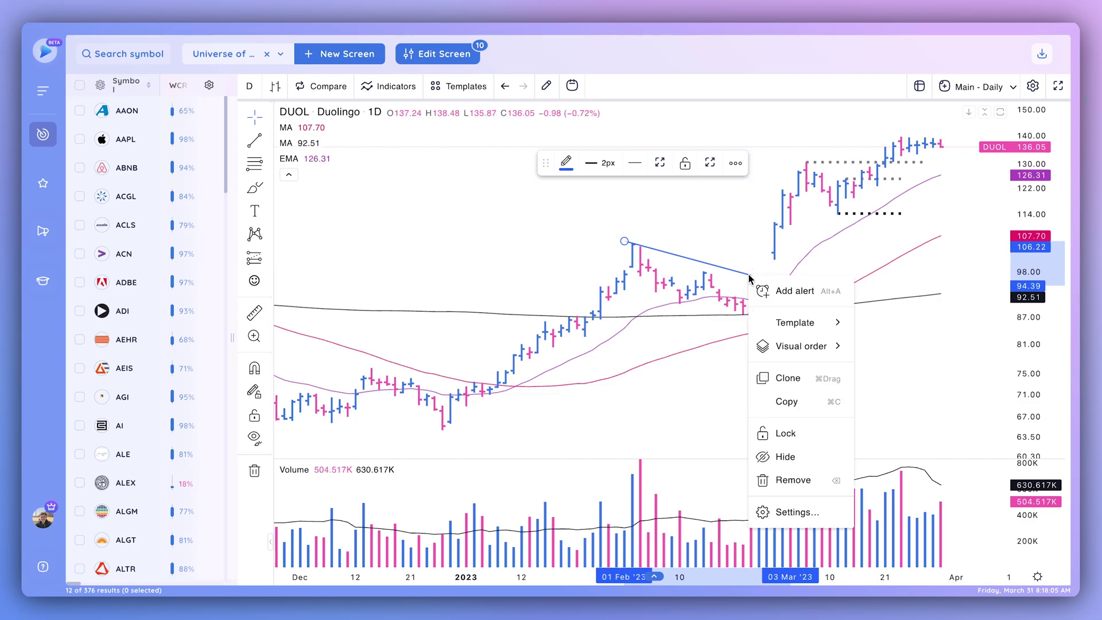
click(783, 296)
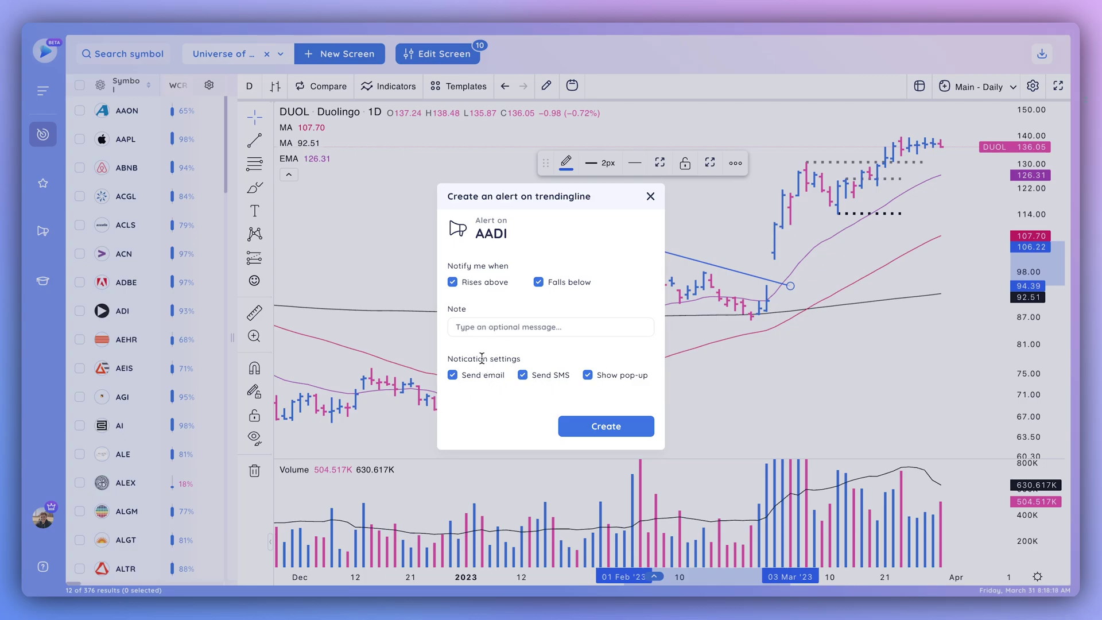
click(600, 427)
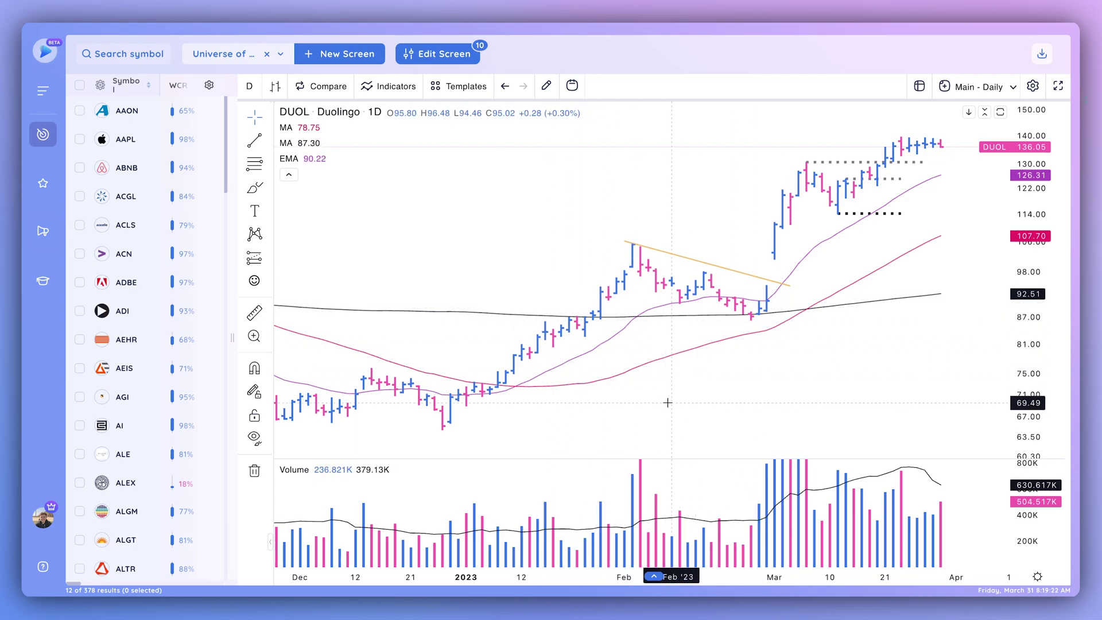
Switch to the layout with one wide pane over two, and activate the lower-left pane
click(918, 87)
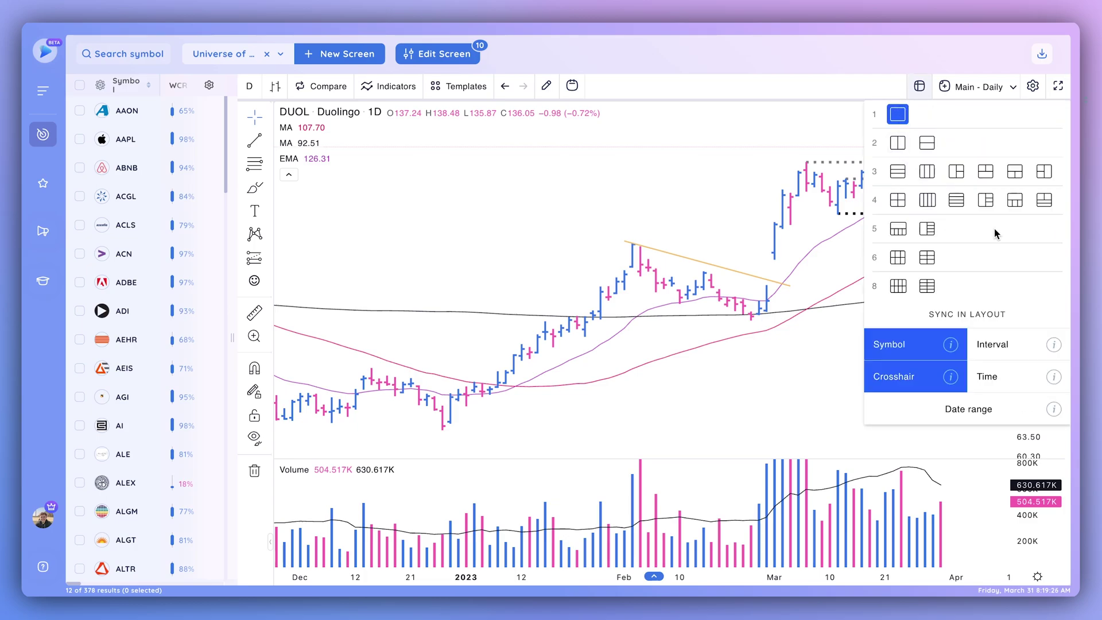
click(1014, 174)
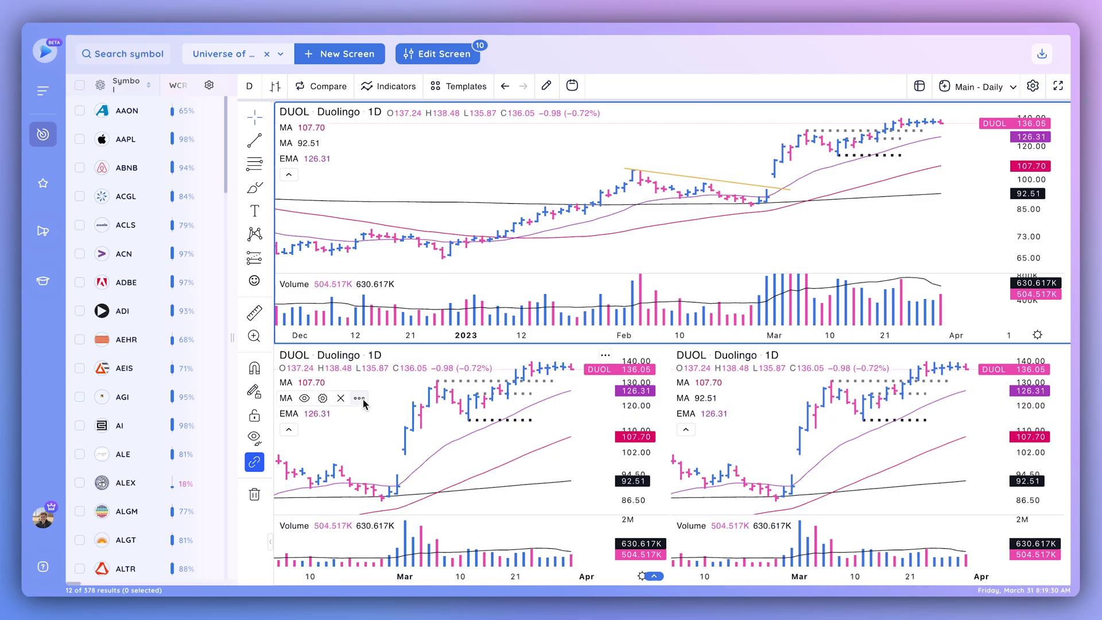
click(383, 420)
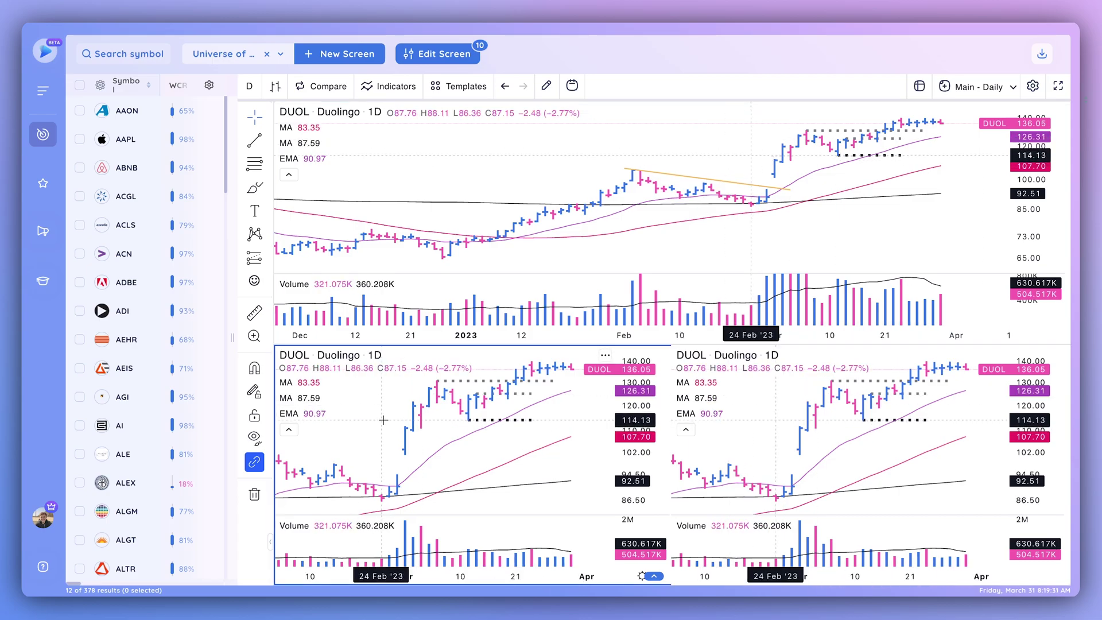
click(250, 87)
Set the lower-left pane to 1-week and the lower-right pane to 65-minute DUOL bars
click(283, 528)
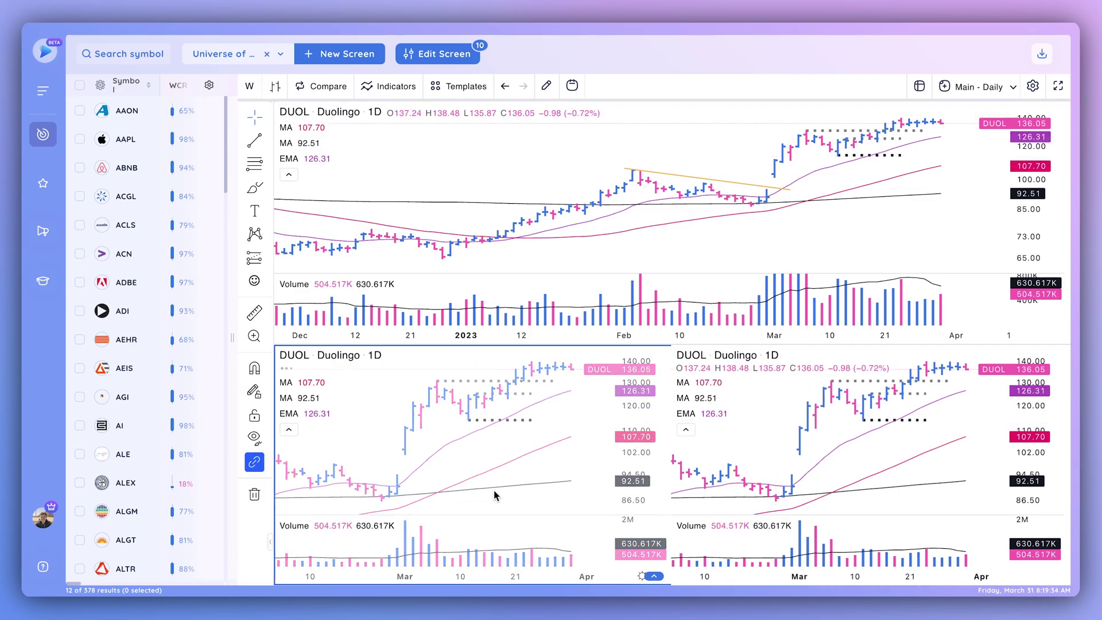
click(249, 86)
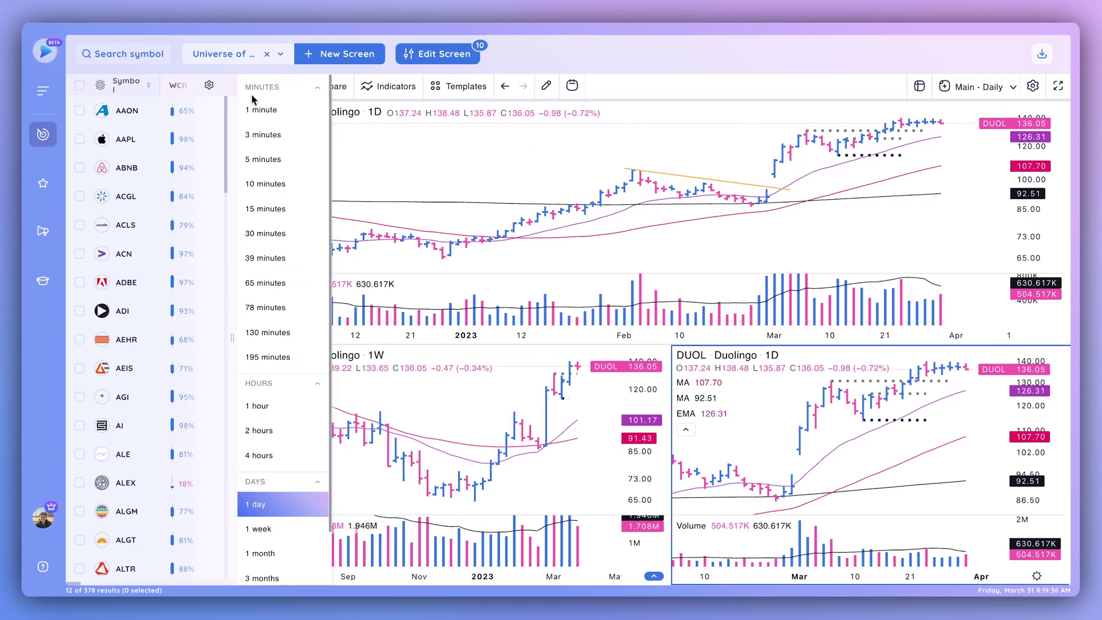
click(282, 284)
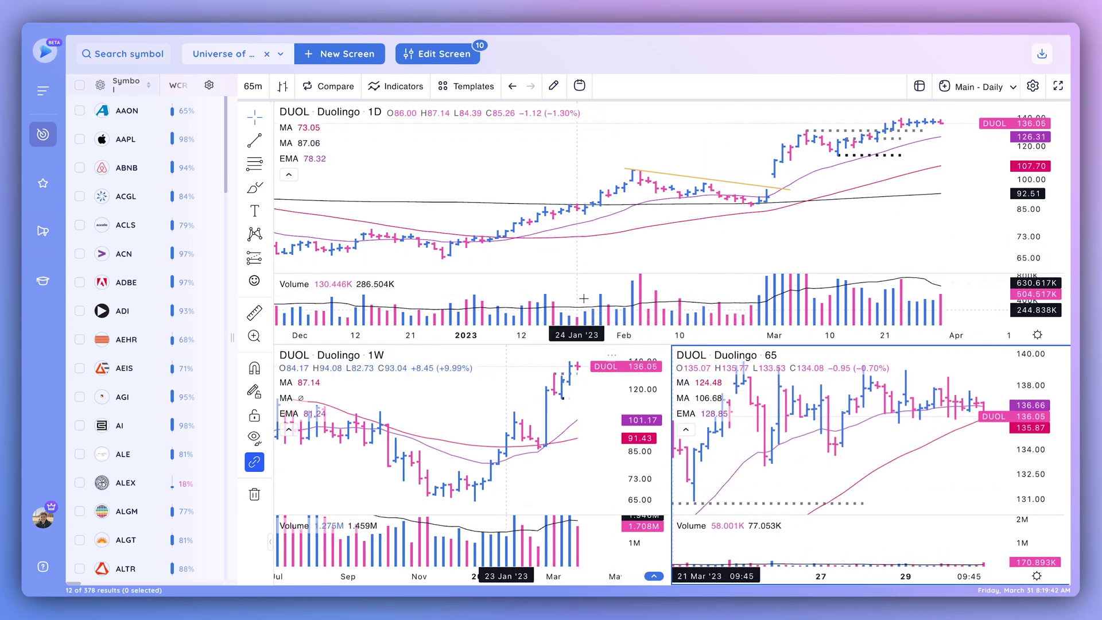
mouse_move(685, 397)
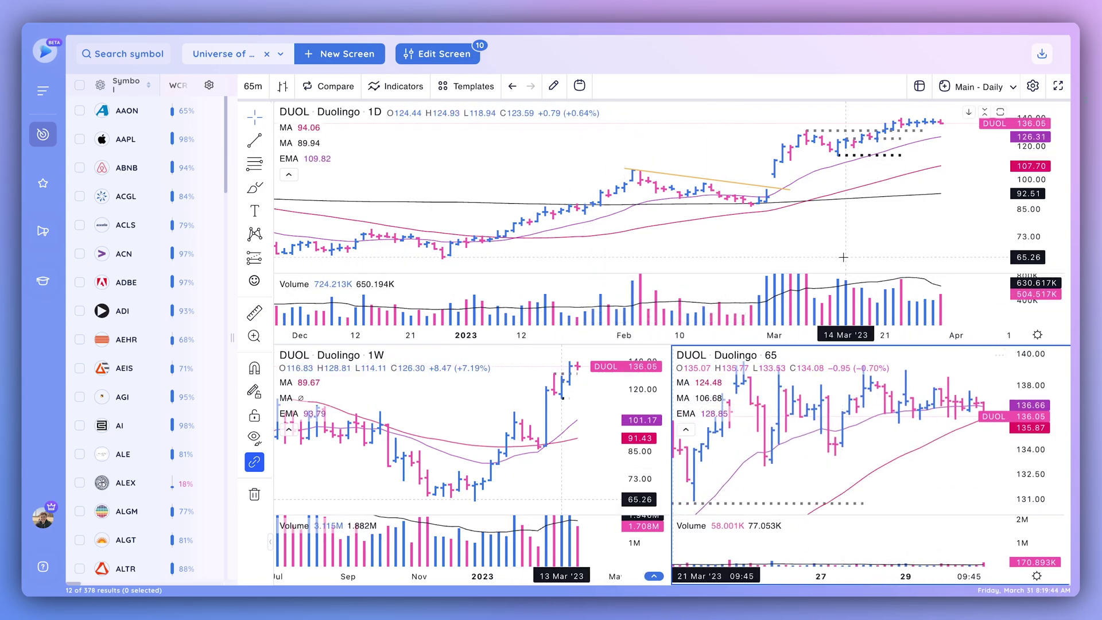
click(1013, 87)
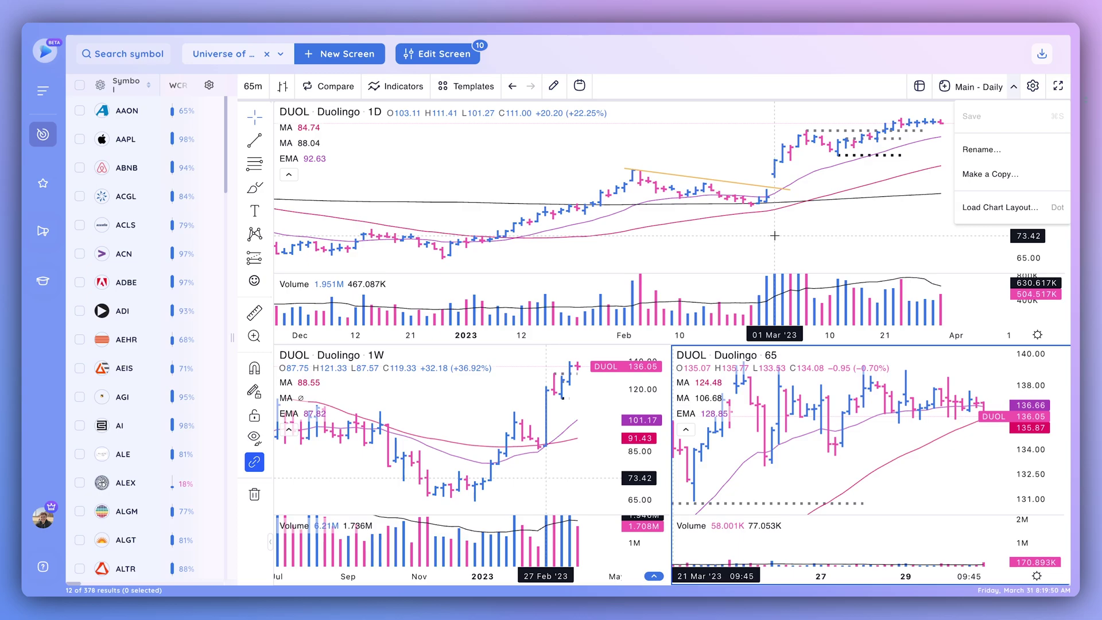
click(730, 244)
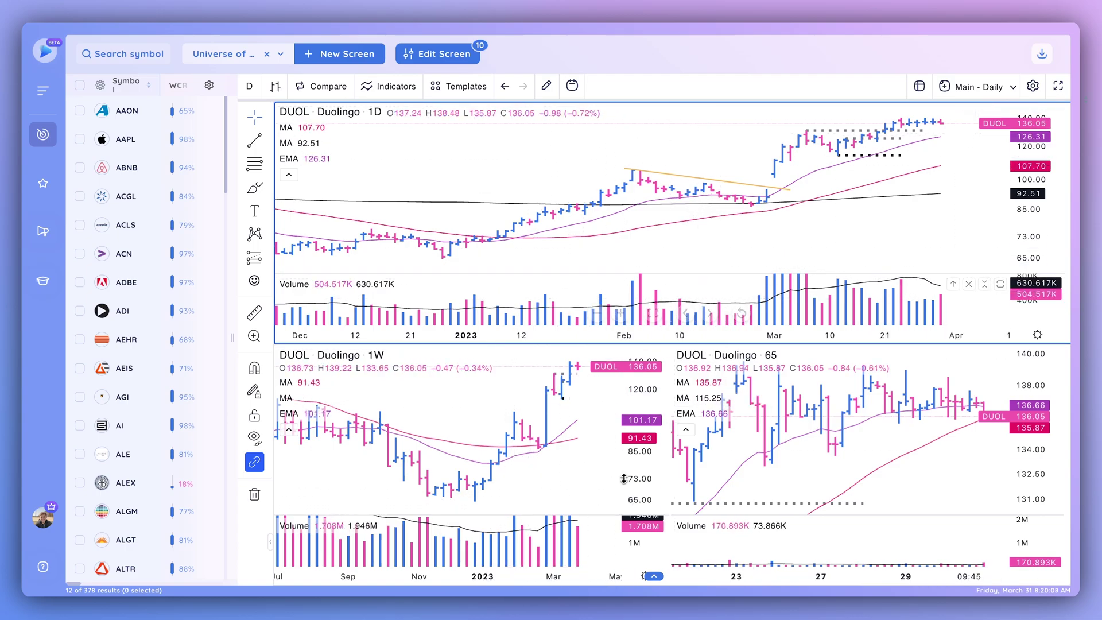
Open the Stats table under the charts and scroll through DUOL's quarterly earnings and sales
click(654, 576)
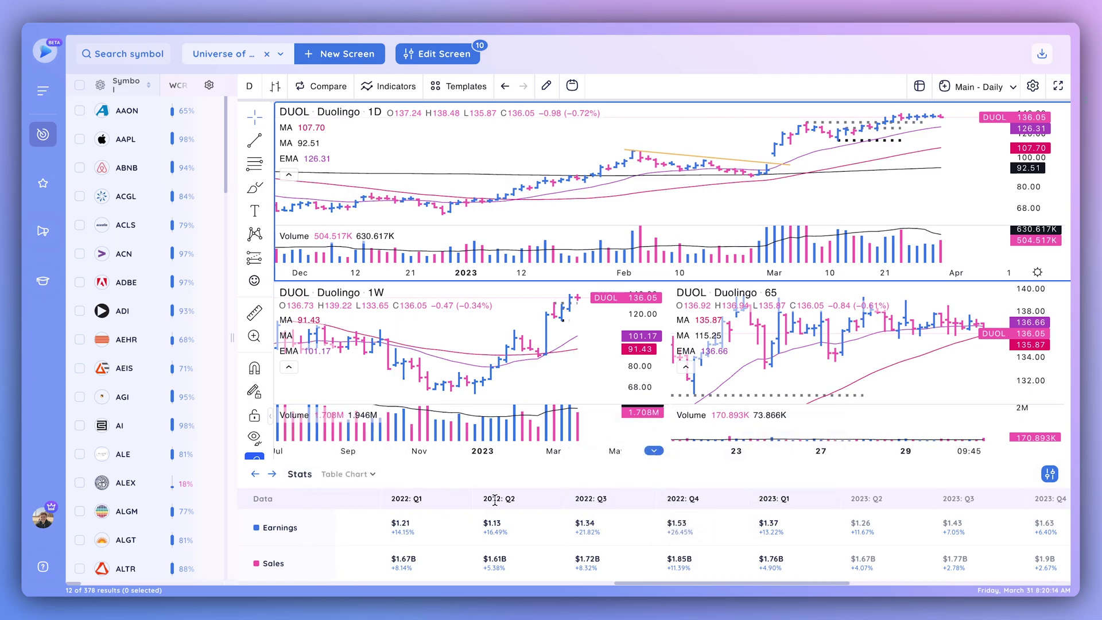
scroll(516, 531, left, 5)
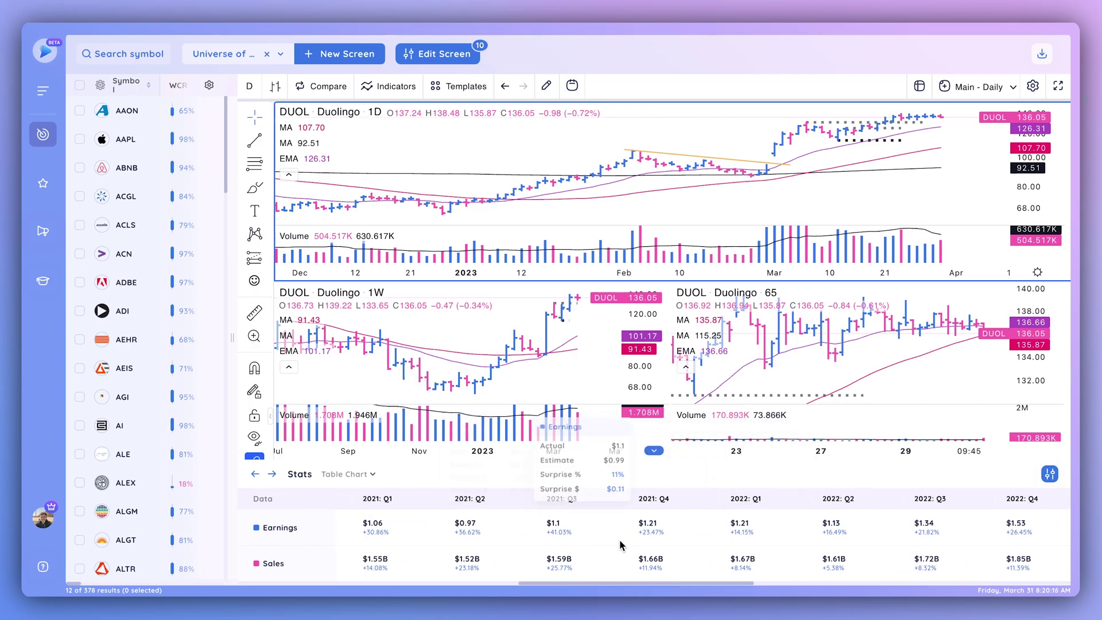
scroll(652, 543, right, 5)
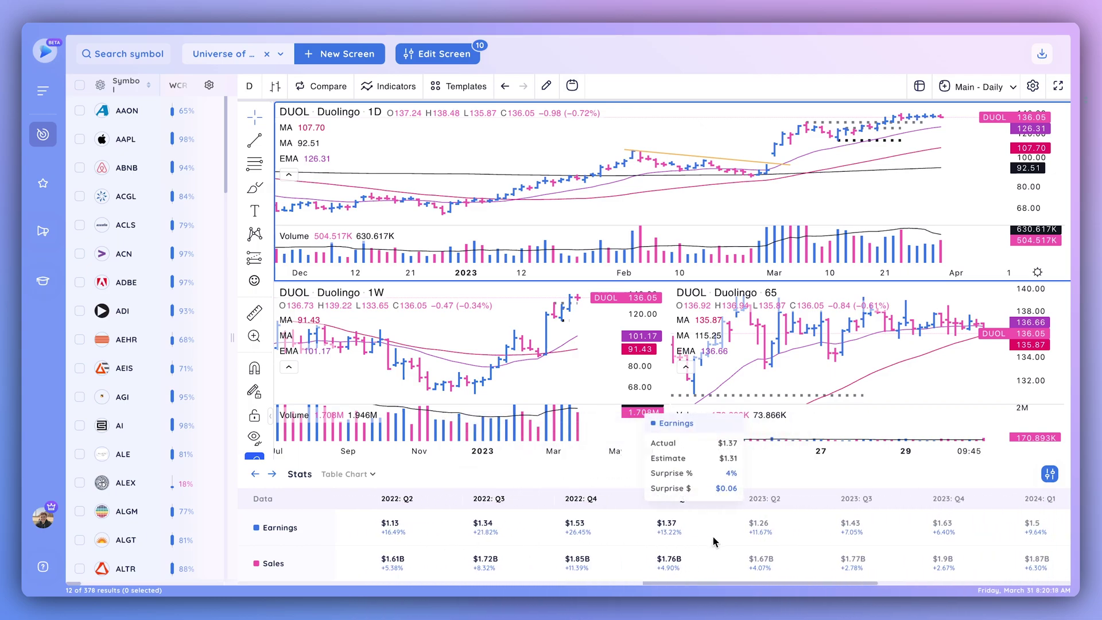
scroll(714, 538, right, 3)
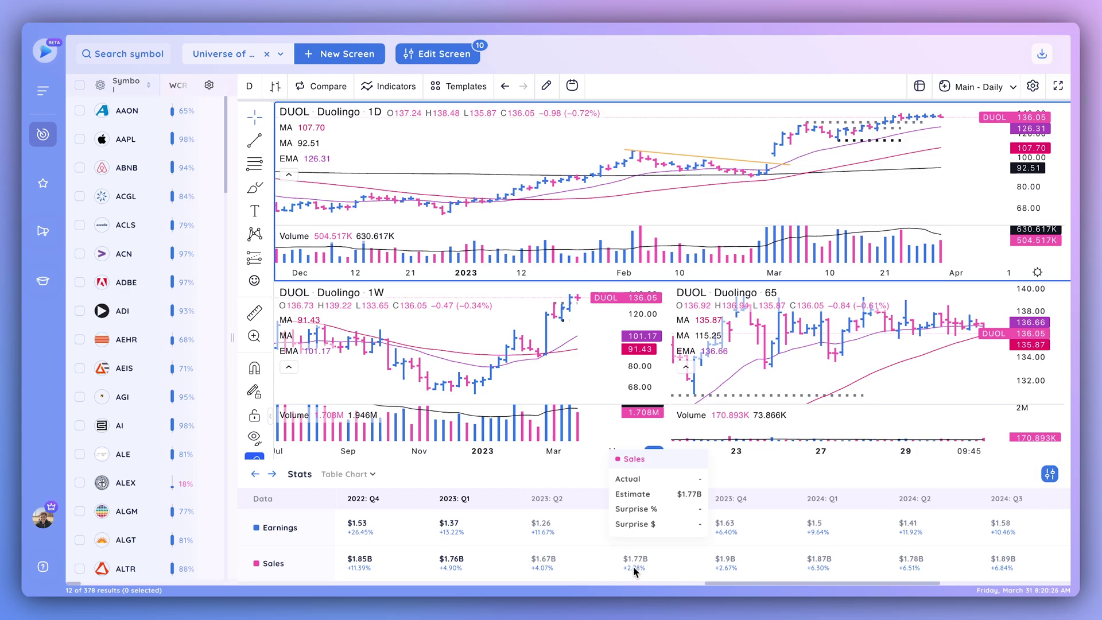
scroll(634, 568, left, 3)
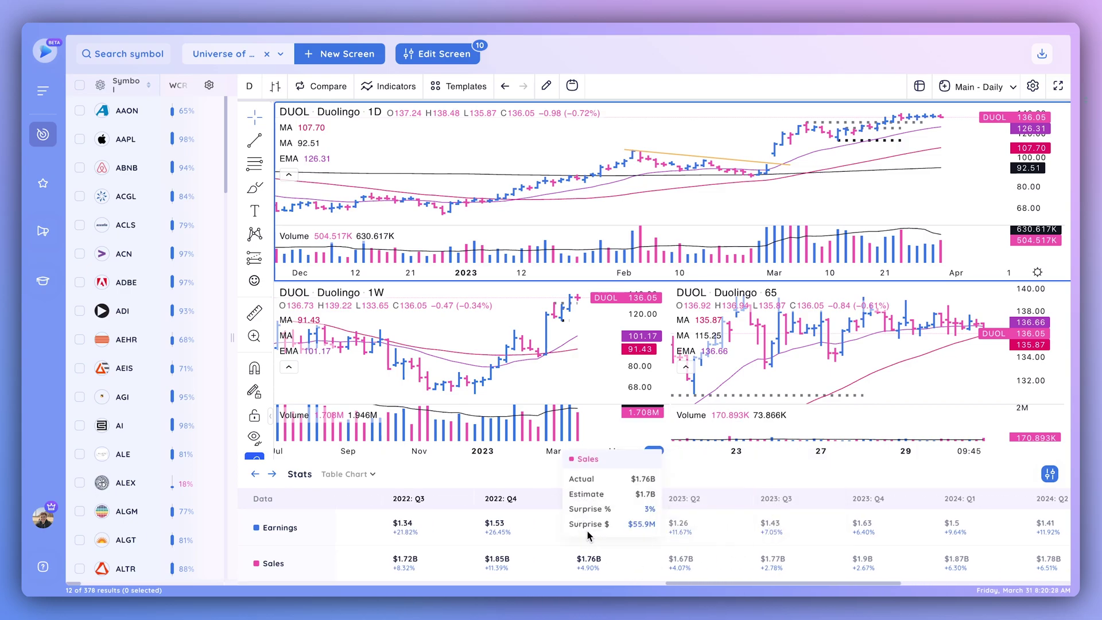